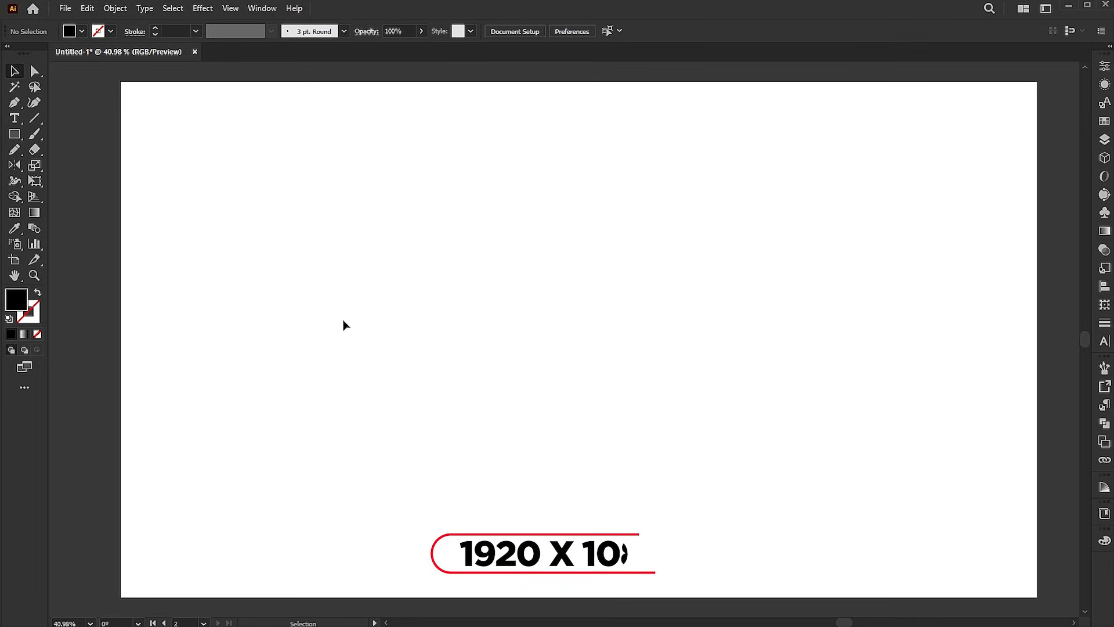
# Step: Draw a black rectangle covering the whole 1920 x 1080 px artboard and lock it as the background
pyautogui.press('m')
pyautogui.moveTo(121, 82); pyautogui.dragTo(1038, 597)
pyautogui.click(115, 8)
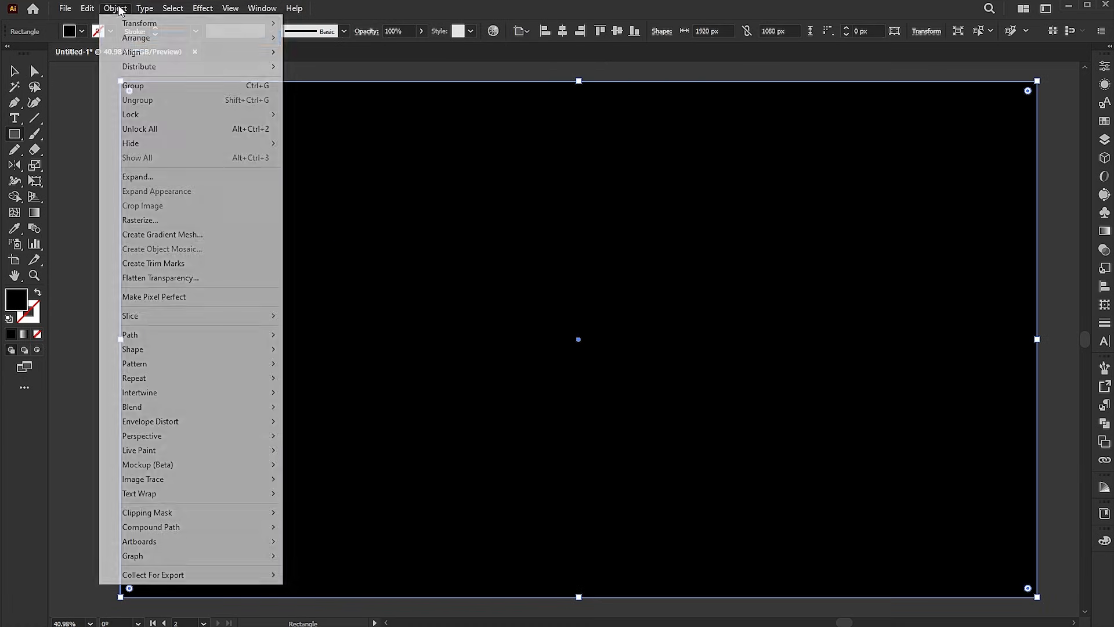
pyautogui.moveTo(151, 114)
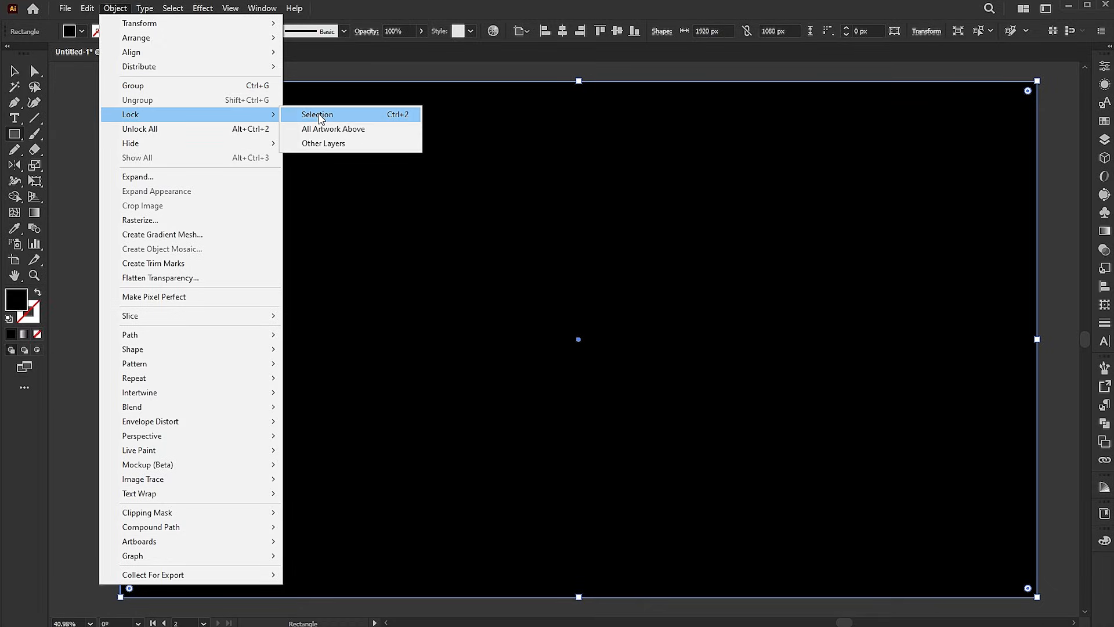
pyautogui.click(321, 119)
# Step: Add the letter "y" as point text near the artboard's centre and set its fill to white, FFFFFF
pyautogui.press('v')
pyautogui.click(14, 117)
pyautogui.click(518, 312)
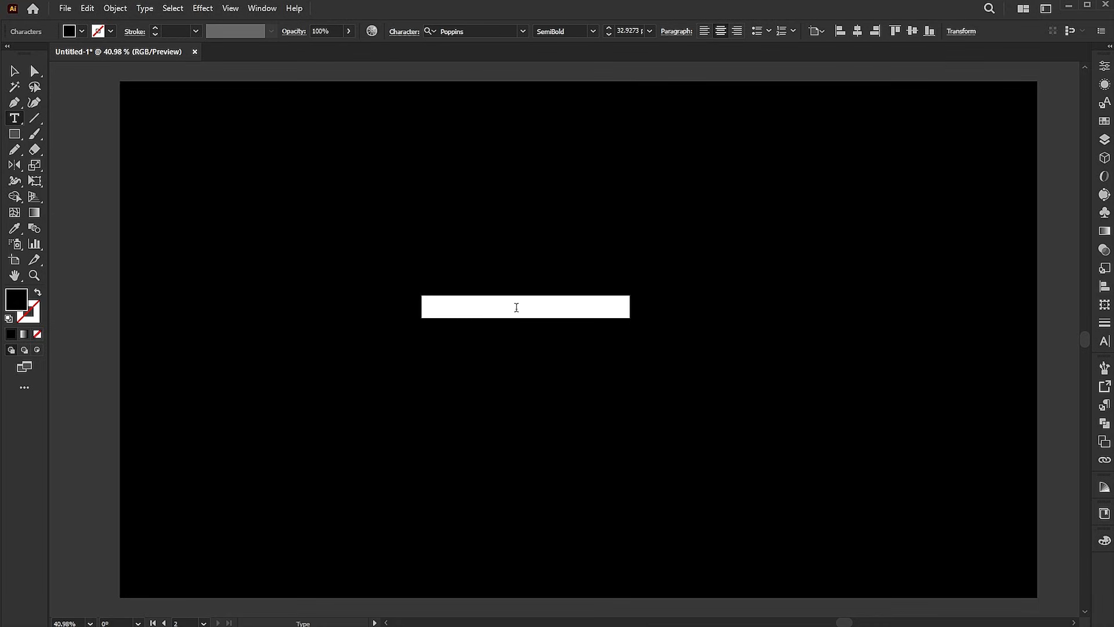
pyautogui.click(535, 307)
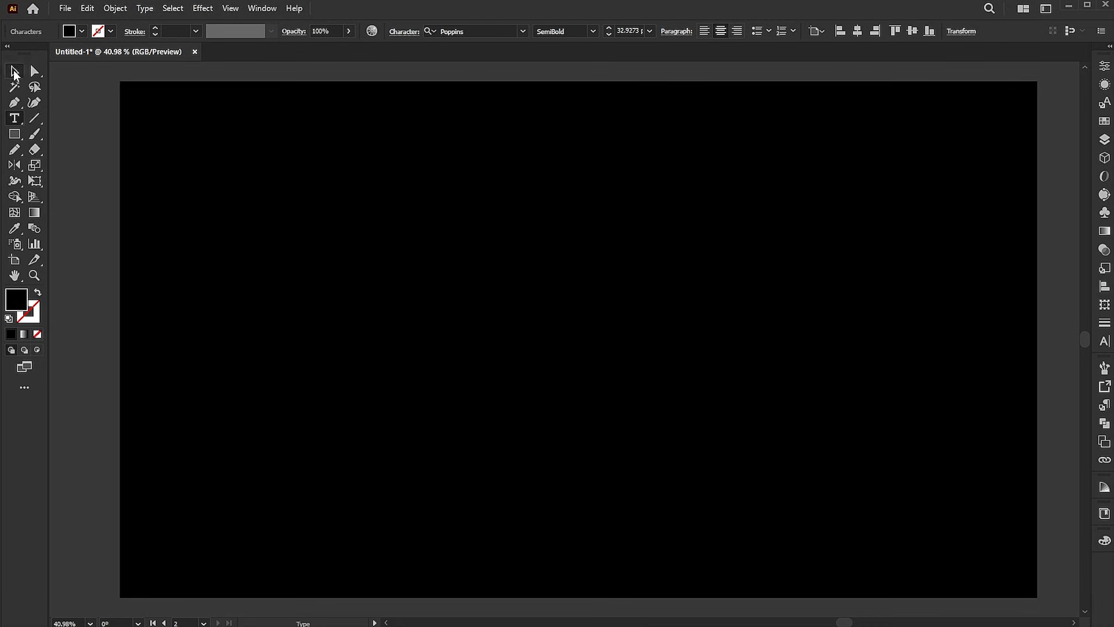
pyautogui.click(14, 72)
pyautogui.doubleClick(17, 301)
pyautogui.write('ffffff')
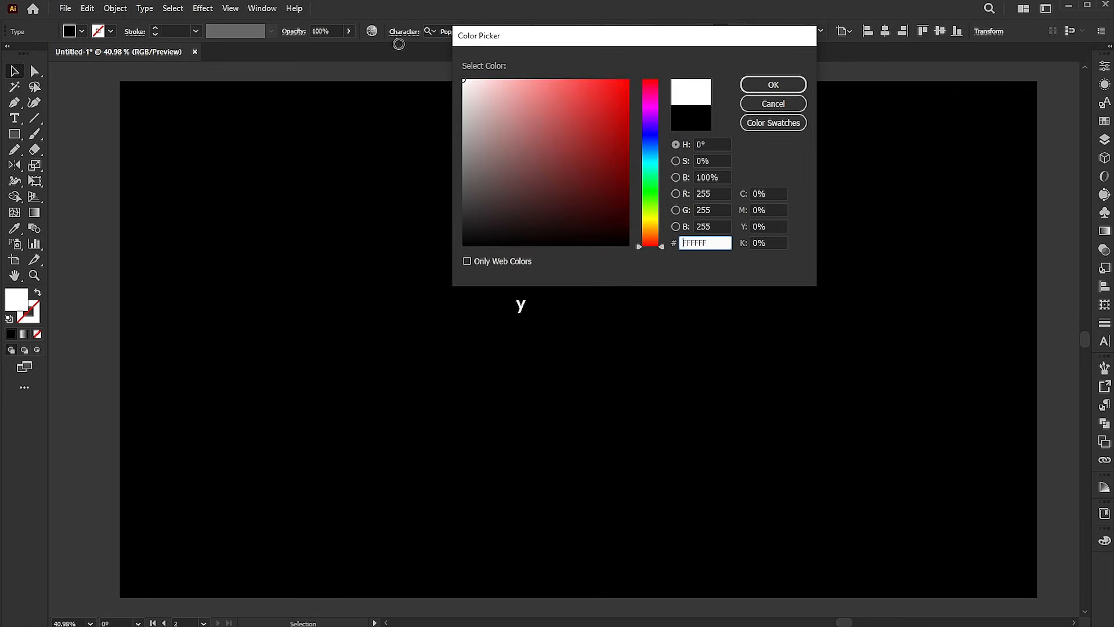
pyautogui.click(785, 87)
# Step: Enlarge the letter to about 459 pt, change it to uppercase and reposition it near the middle
pyautogui.moveTo(541, 308); pyautogui.dragTo(661, 305)
pyautogui.click(144, 8)
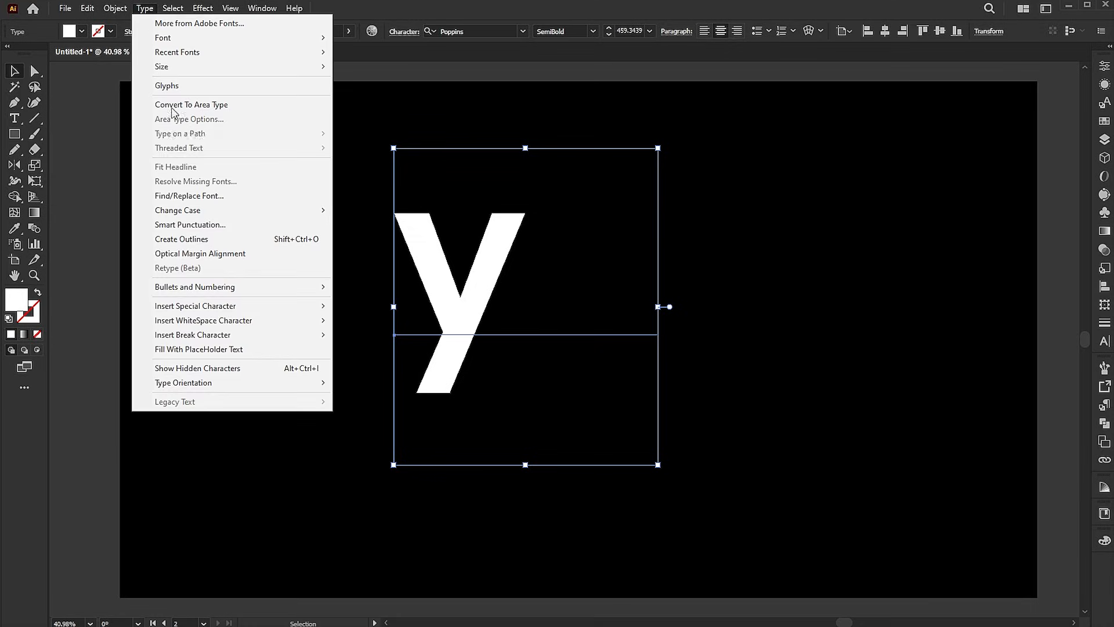
pyautogui.moveTo(193, 213)
pyautogui.click(367, 214)
pyautogui.moveTo(440, 260); pyautogui.dragTo(465, 341)
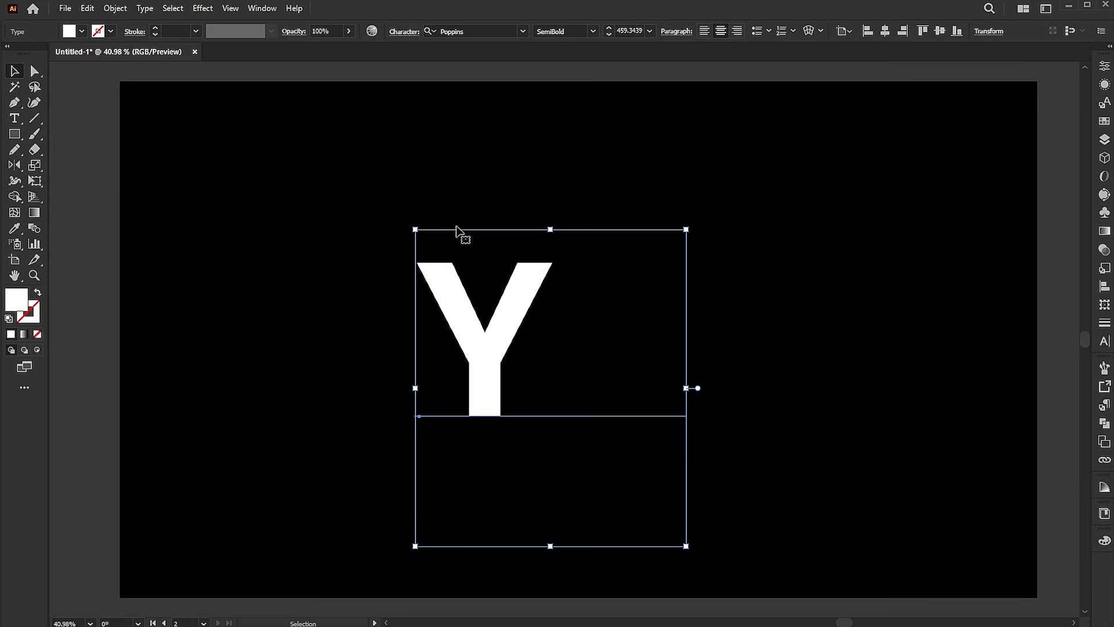
# Step: Set the letter's font to Gotham Black and enlarge it to about 694 pt near the artboard's centre
pyautogui.click(458, 30)
pyautogui.write('GOTHA')
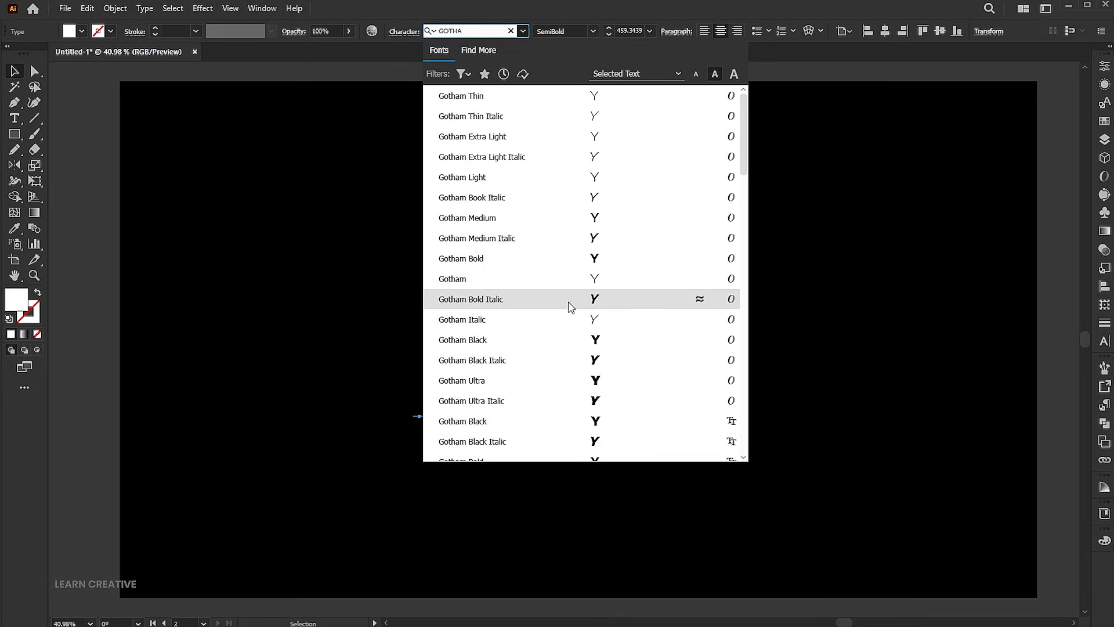
pyautogui.click(571, 342)
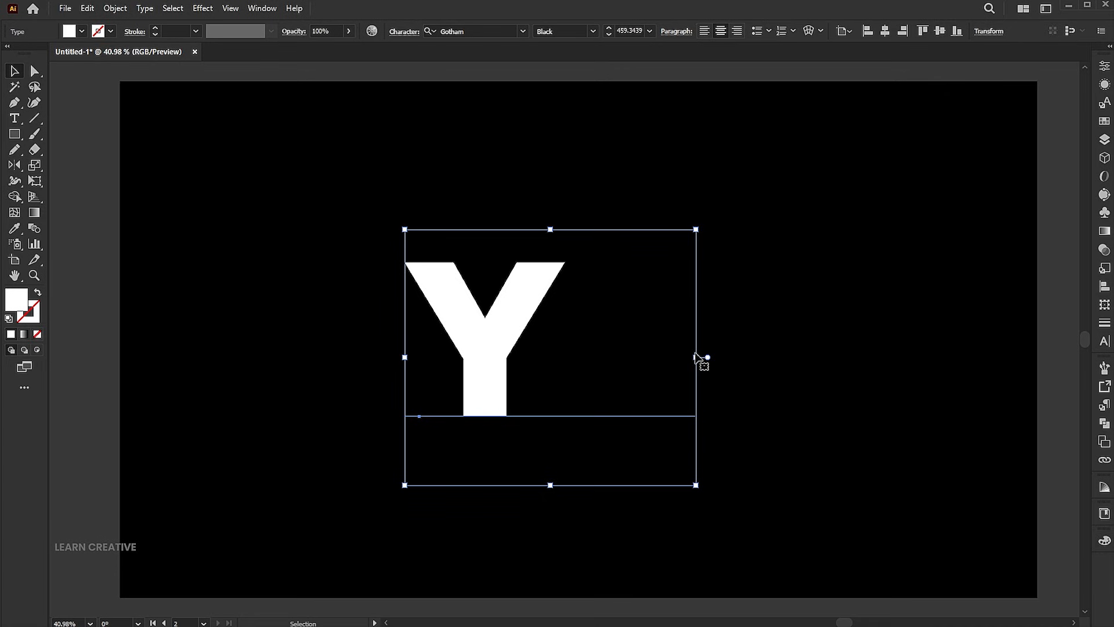
pyautogui.moveTo(697, 357); pyautogui.dragTo(771, 355)
pyautogui.moveTo(482, 302); pyautogui.dragTo(582, 287)
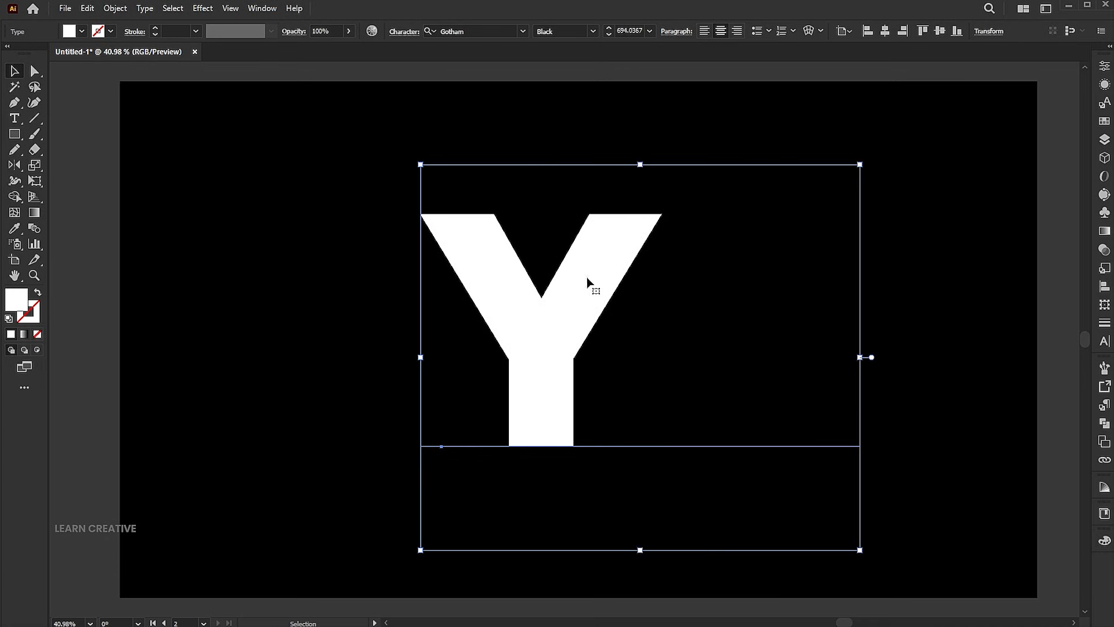
# Step: Convert the letter Y to outlines and scale it to about 585 px wide
pyautogui.rightClick(585, 287)
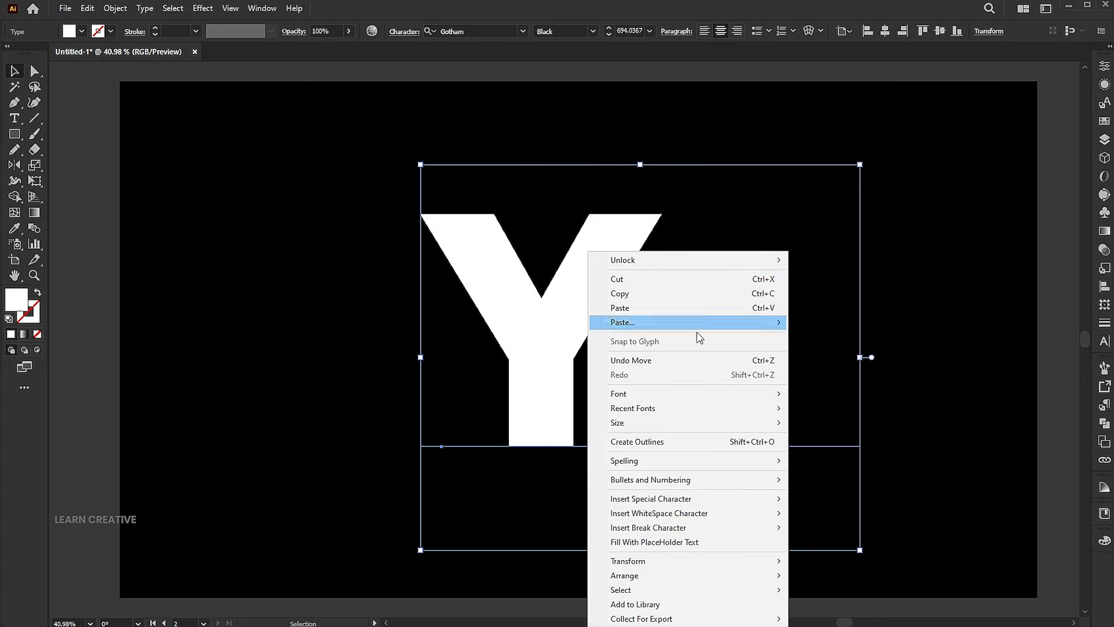
pyautogui.click(659, 442)
pyautogui.moveTo(666, 330); pyautogui.dragTo(682, 329)
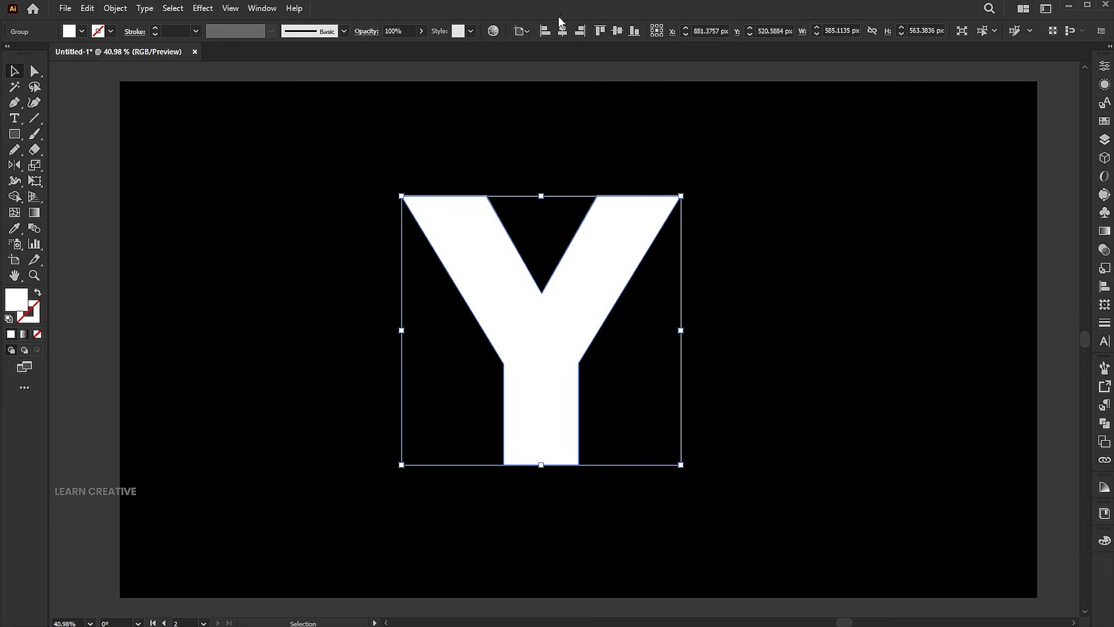
# Step: Centre the outlined Y horizontally and vertically on the artboard
pyautogui.click(562, 31)
pyautogui.click(617, 30)
pyautogui.hotkey('ctrl', '0')
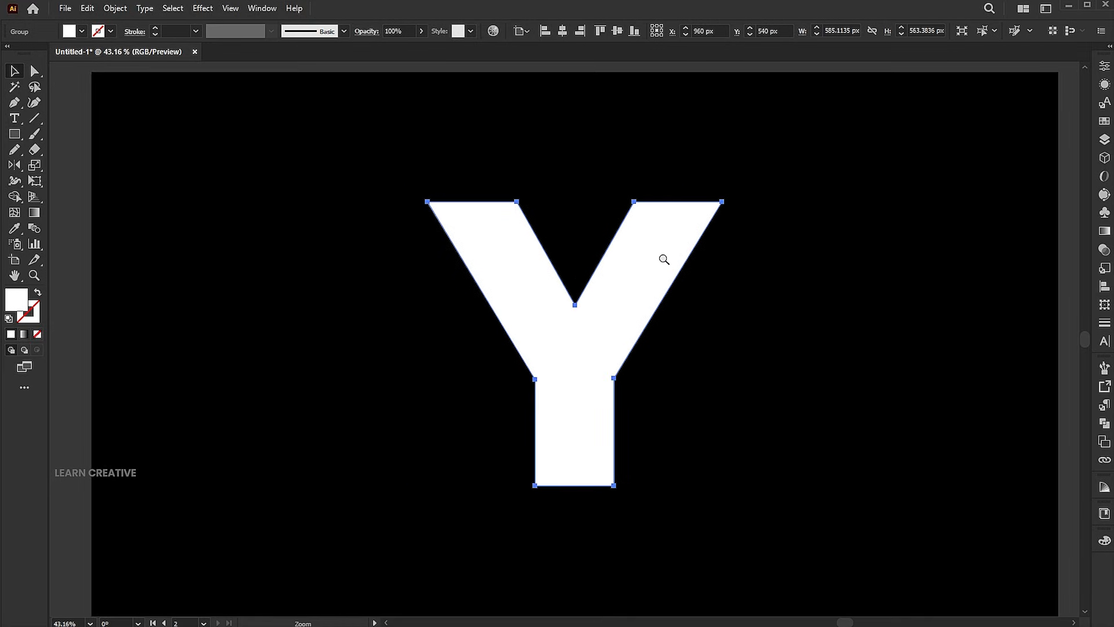
# Step: Start the classic 3D Extrude & Bevel effect on the Y with the Isometric Top position
pyautogui.click(206, 9)
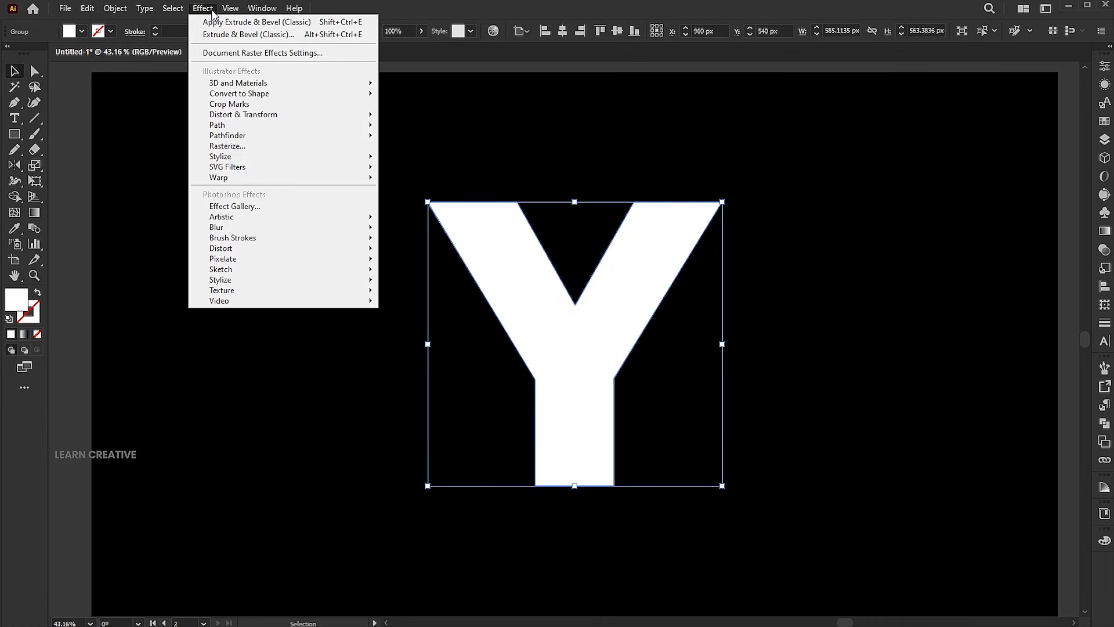
pyautogui.moveTo(290, 83)
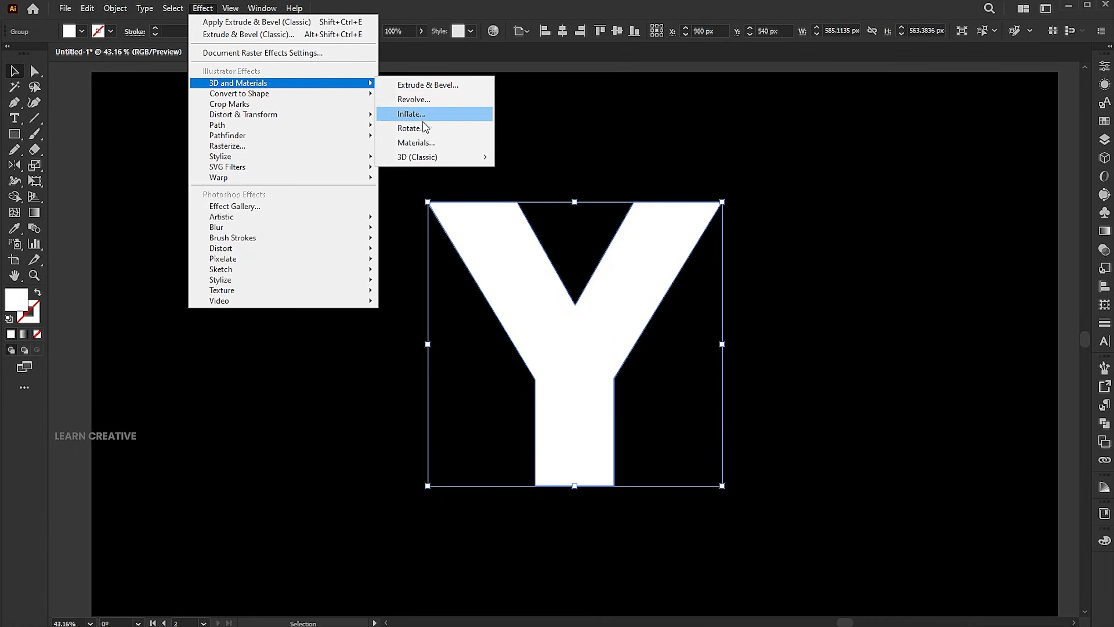
pyautogui.moveTo(441, 156)
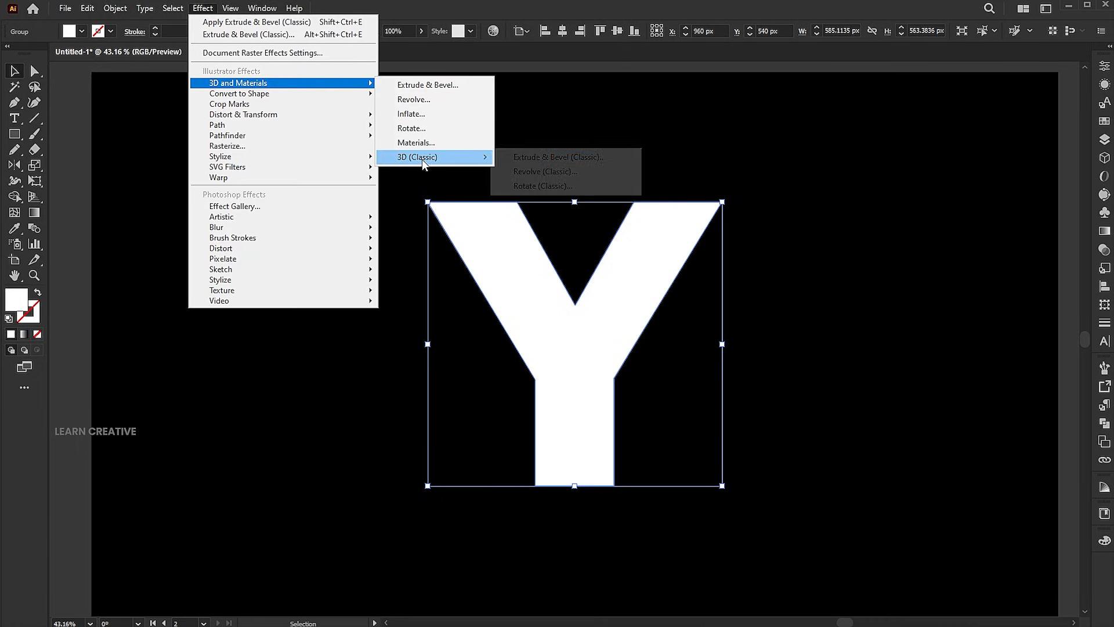
pyautogui.click(540, 157)
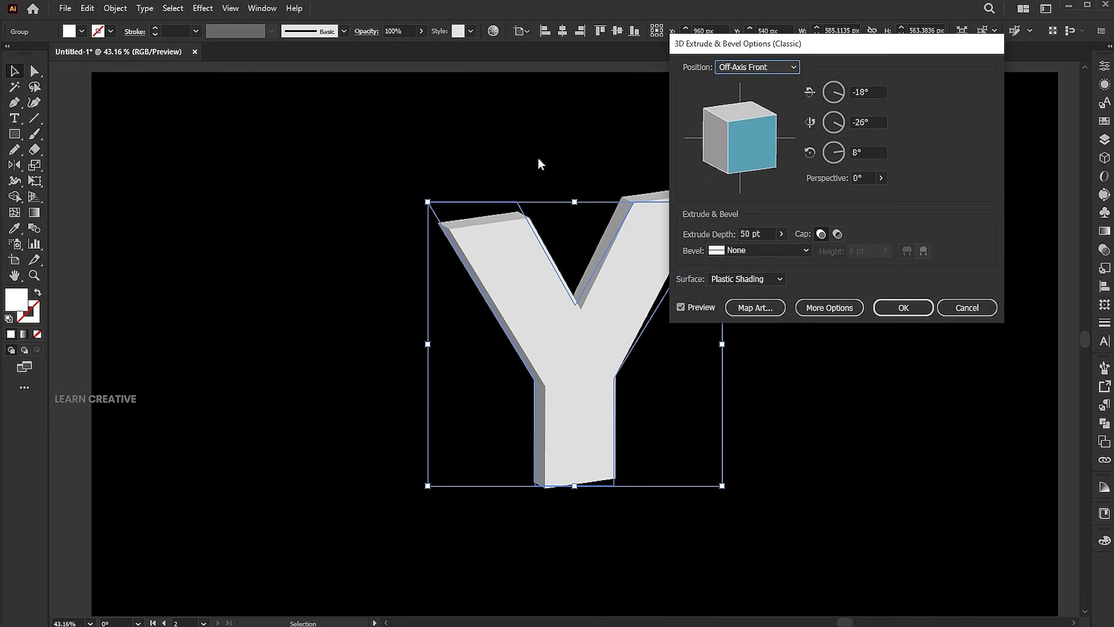
pyautogui.click(728, 68)
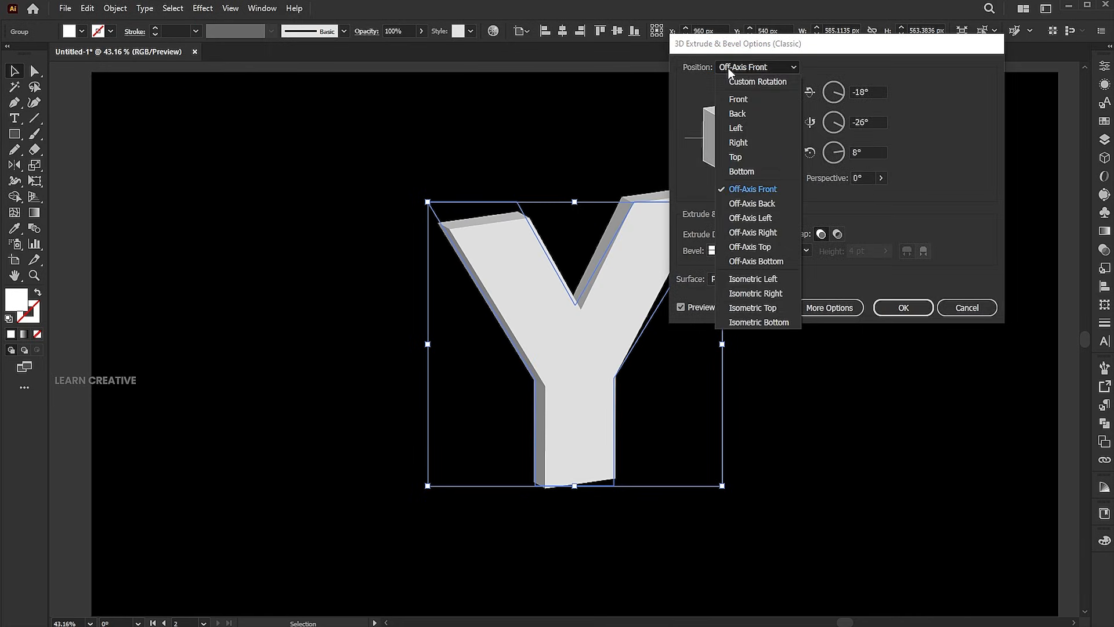
pyautogui.click(742, 310)
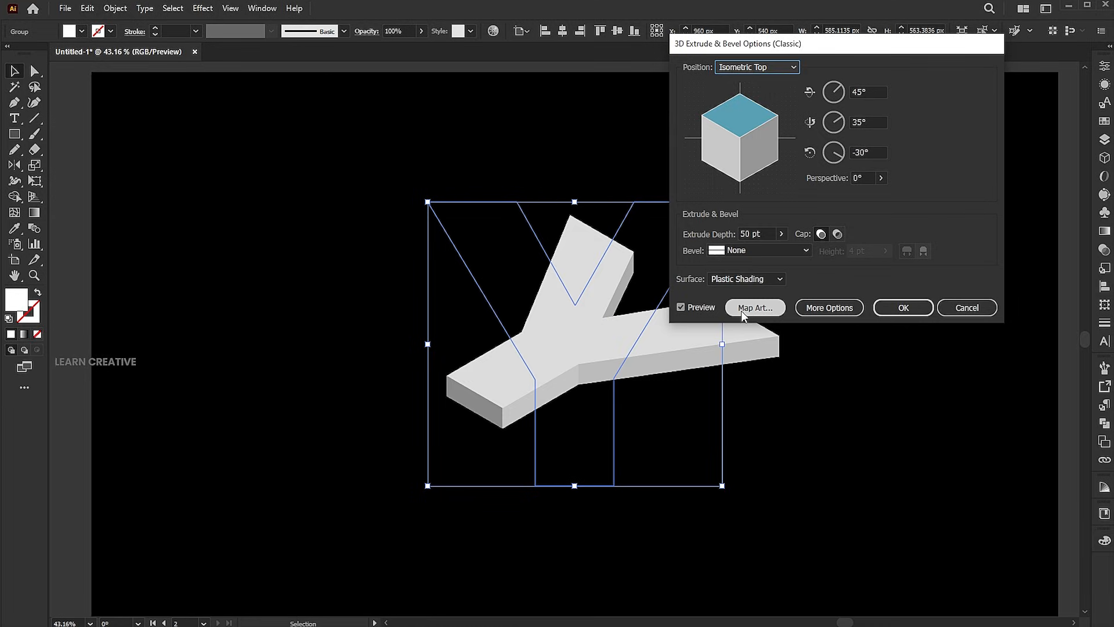
# Step: Set the extrude depth to 180 pt and the surface to No Shading, and apply the effect
pyautogui.click(701, 232)
pyautogui.write('8')
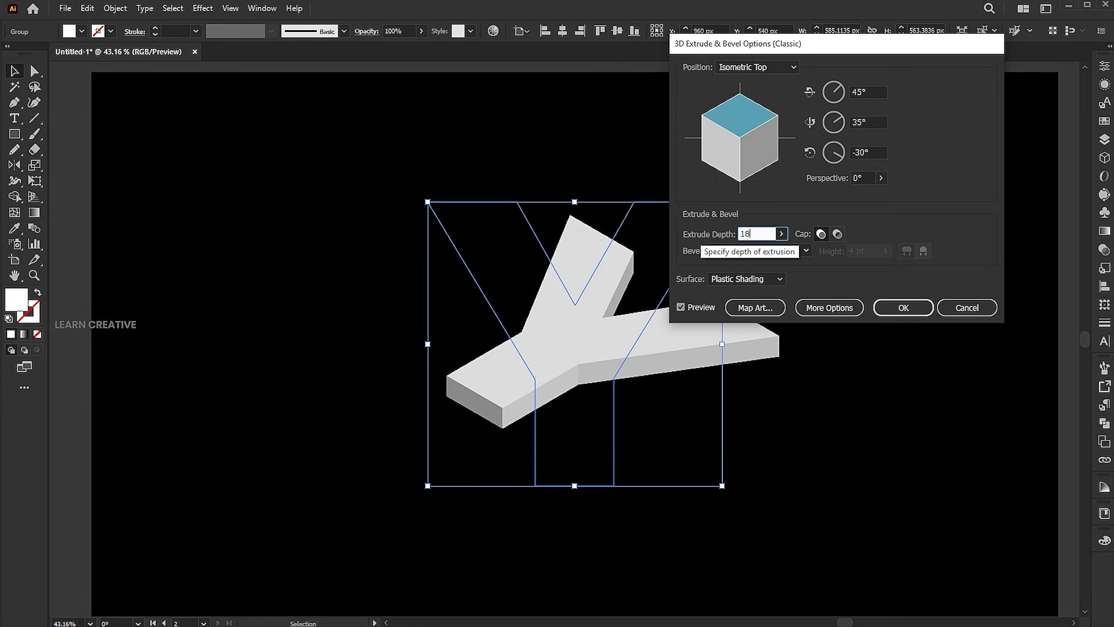
pyautogui.write('10')
pyautogui.click(752, 283)
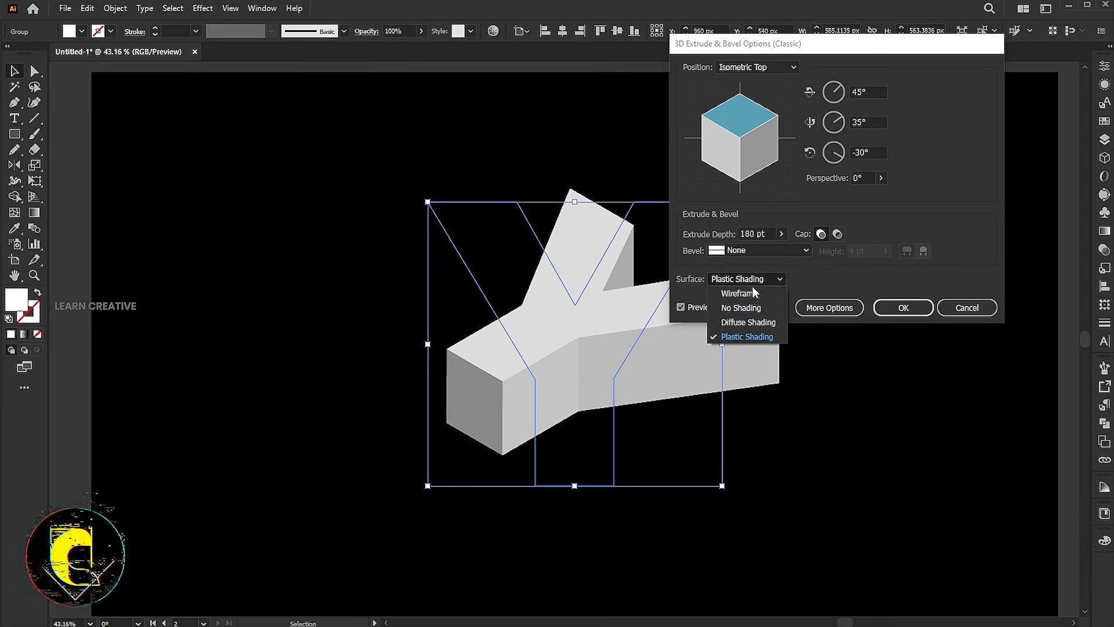
pyautogui.click(751, 311)
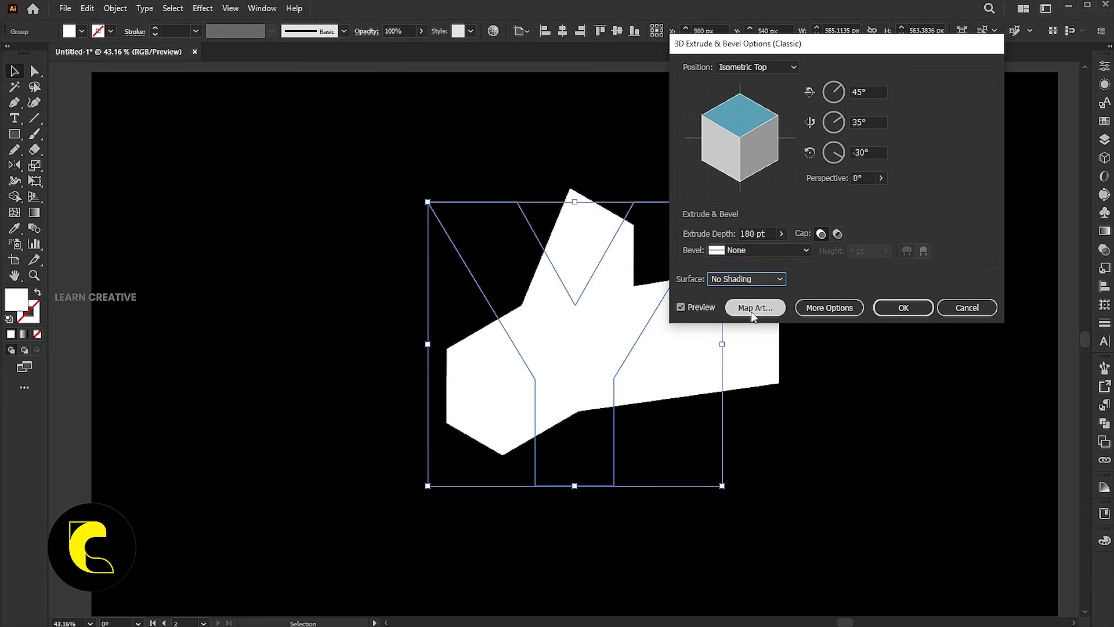
pyautogui.click(903, 307)
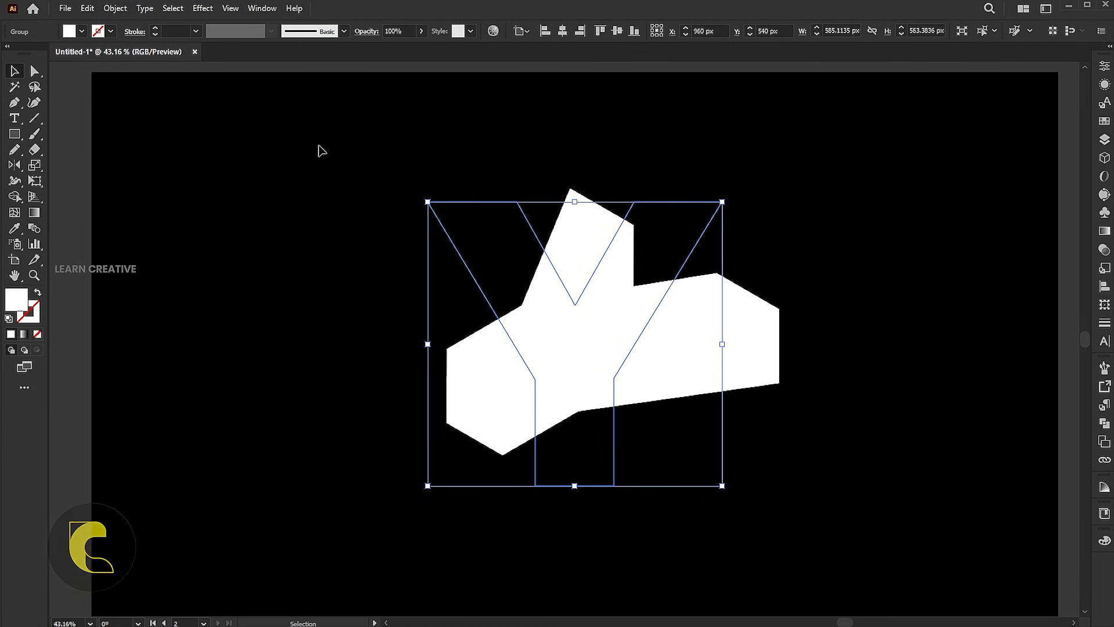
# Step: Expand the appearance of the extruded Y and swap its white fill to the stroke, leaving no fill
pyautogui.click(116, 9)
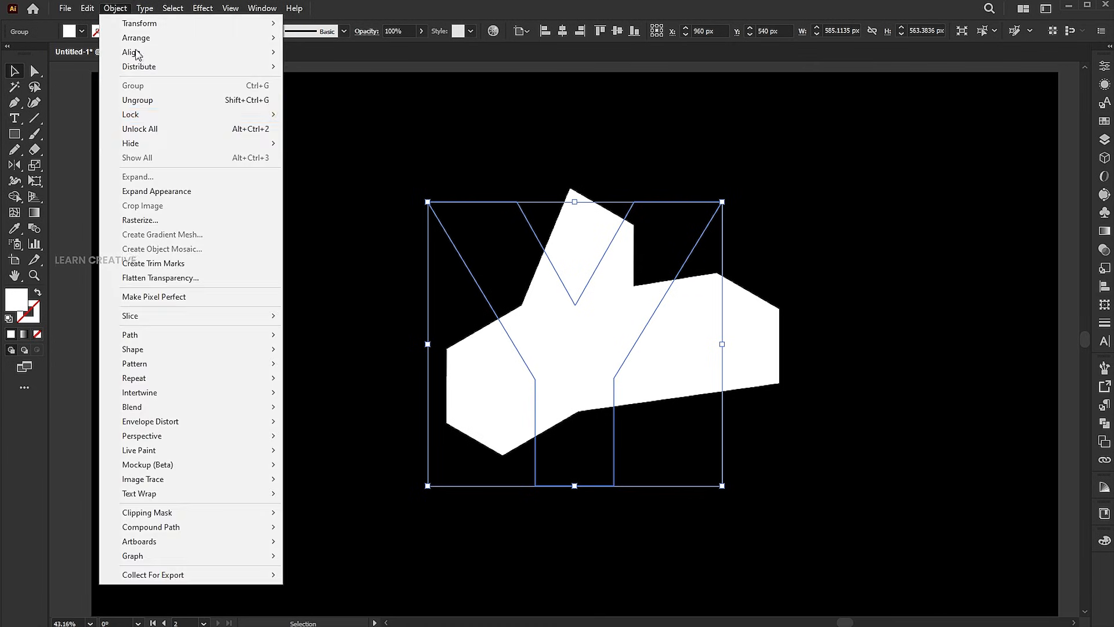
pyautogui.click(160, 194)
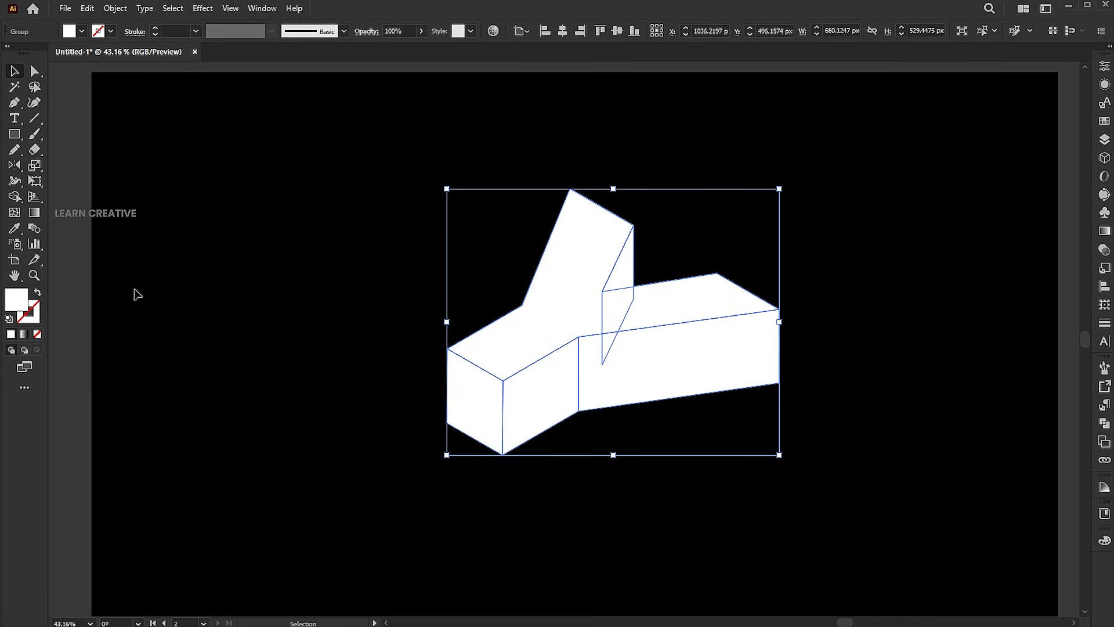
pyautogui.click(38, 293)
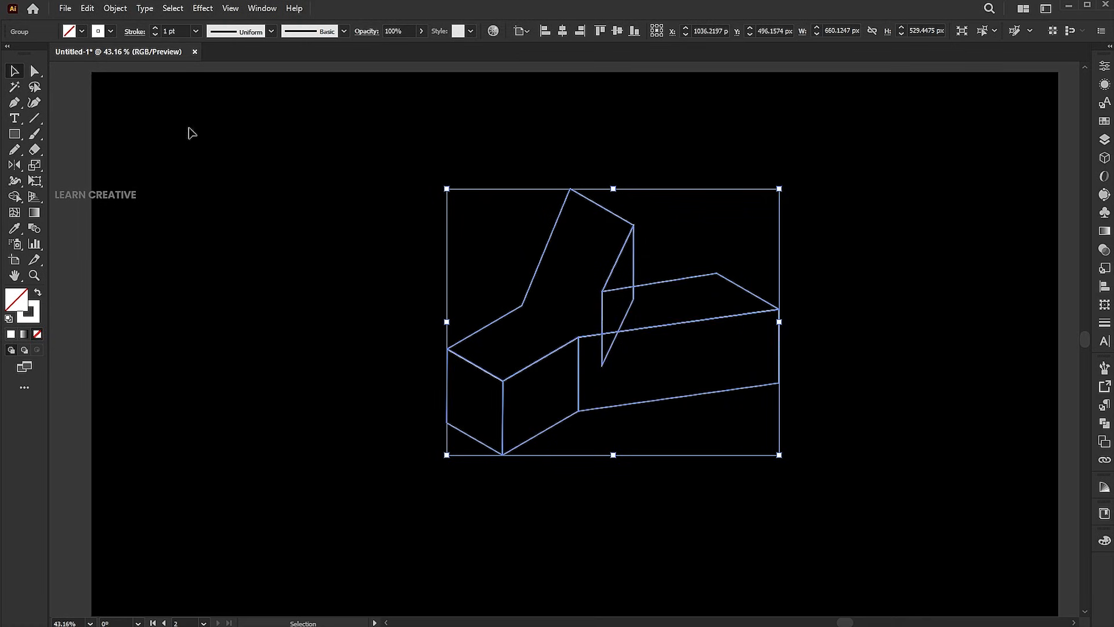
# Step: Set the stroke weight of the extruded Y's outlines to 1.5 pt
pyautogui.click(179, 32)
pyautogui.write('1')
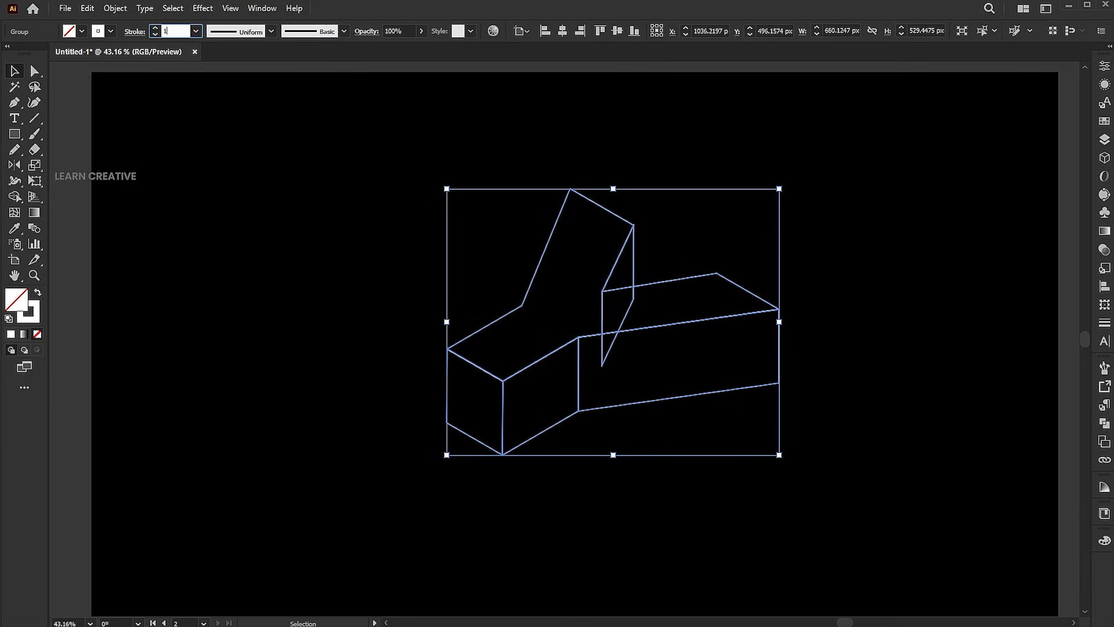
pyautogui.write('.5')
pyautogui.press('Return')
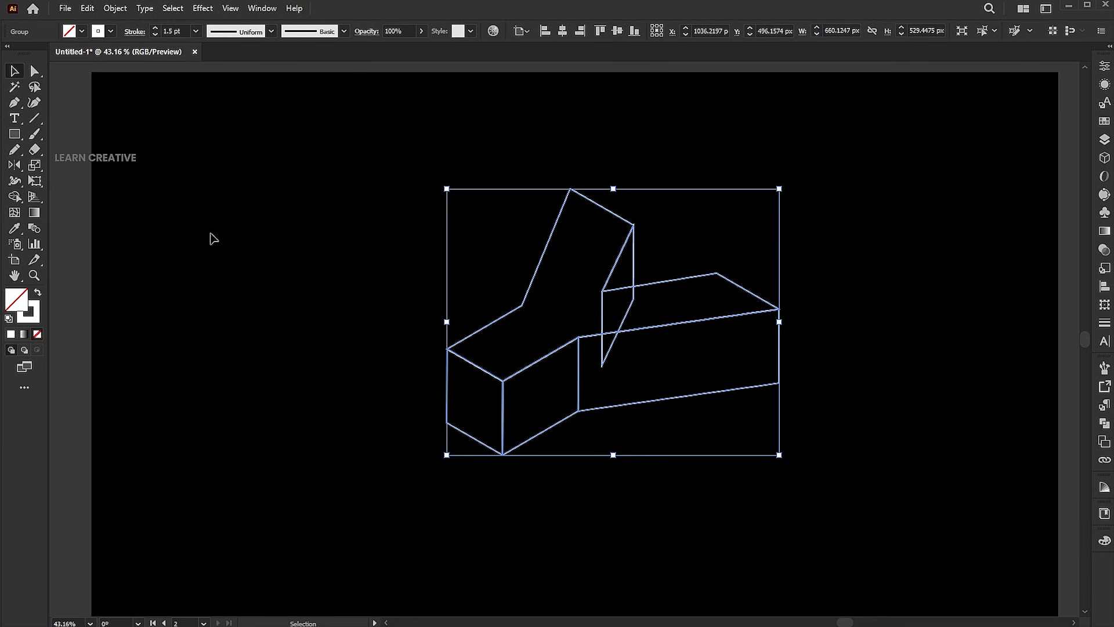
# Step: Merge the overlapping regions of the top face and the long front face with the Shape Builder to remove the hidden lines
pyautogui.moveTo(14, 196); pyautogui.dragTo(69, 194)
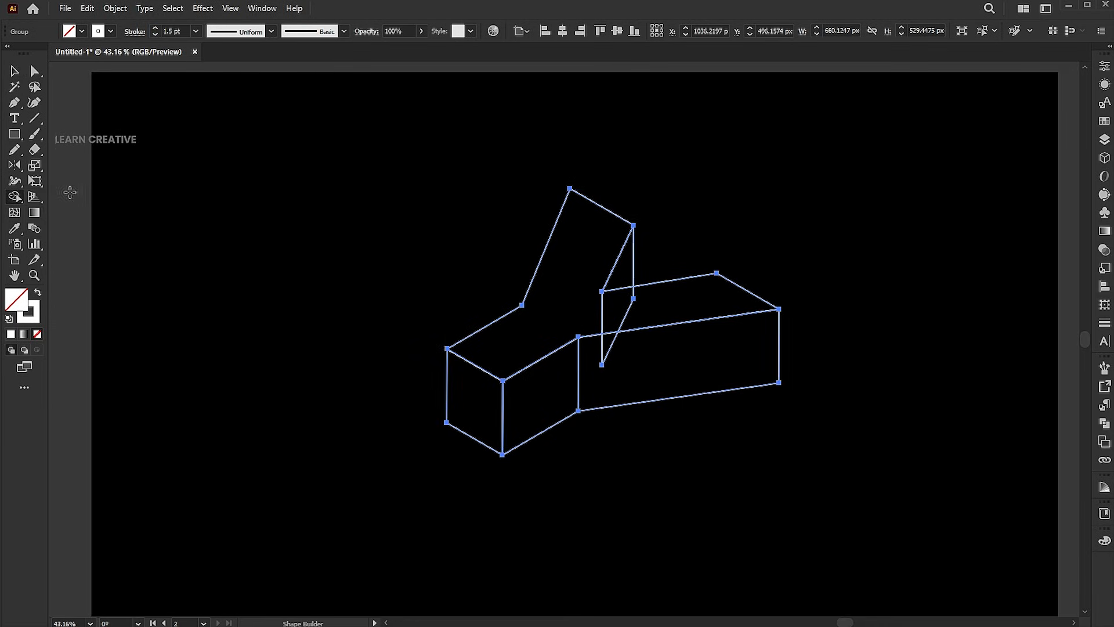
pyautogui.moveTo(591, 270); pyautogui.dragTo(700, 303)
pyautogui.moveTo(679, 346); pyautogui.dragTo(594, 350)
pyautogui.press('v')
pyautogui.click(723, 193)
# Step: Give the strokes of the whole Y shape round caps and round corners
pyautogui.moveTo(722, 192); pyautogui.dragTo(511, 417)
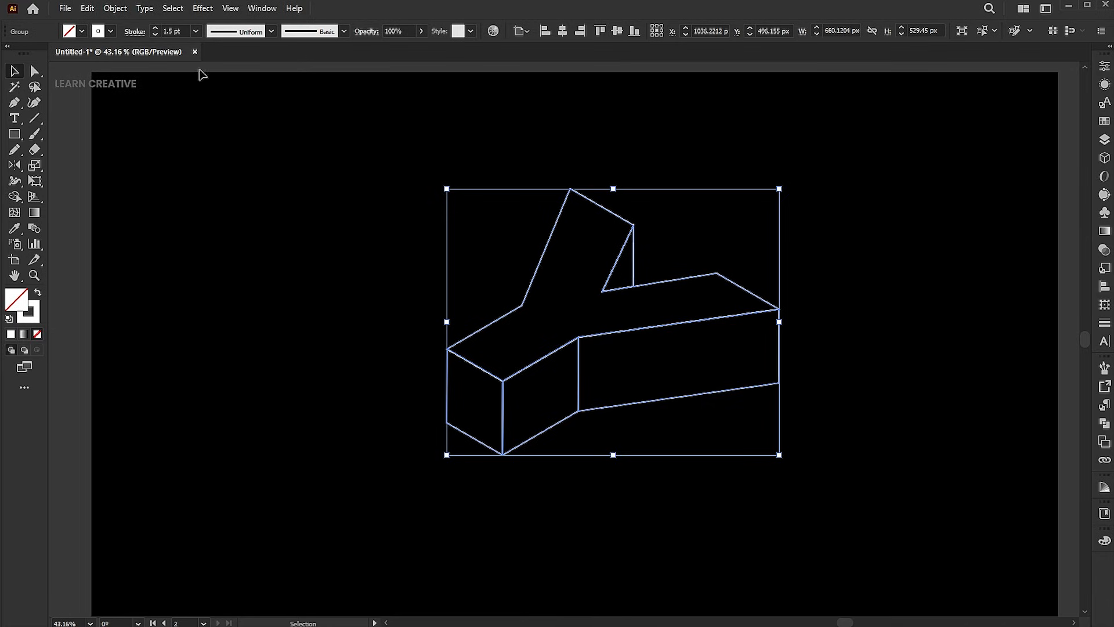
pyautogui.click(129, 33)
pyautogui.click(60, 64)
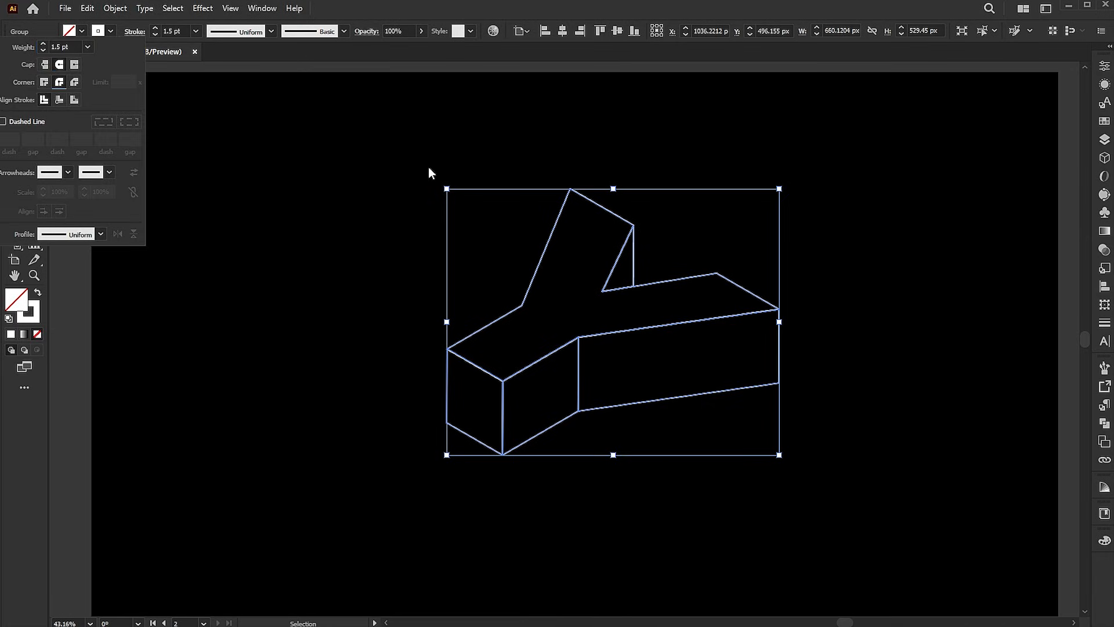
pyautogui.click(722, 219)
# Step: Ungroup the Y artwork and deselect it
pyautogui.rightClick(621, 218)
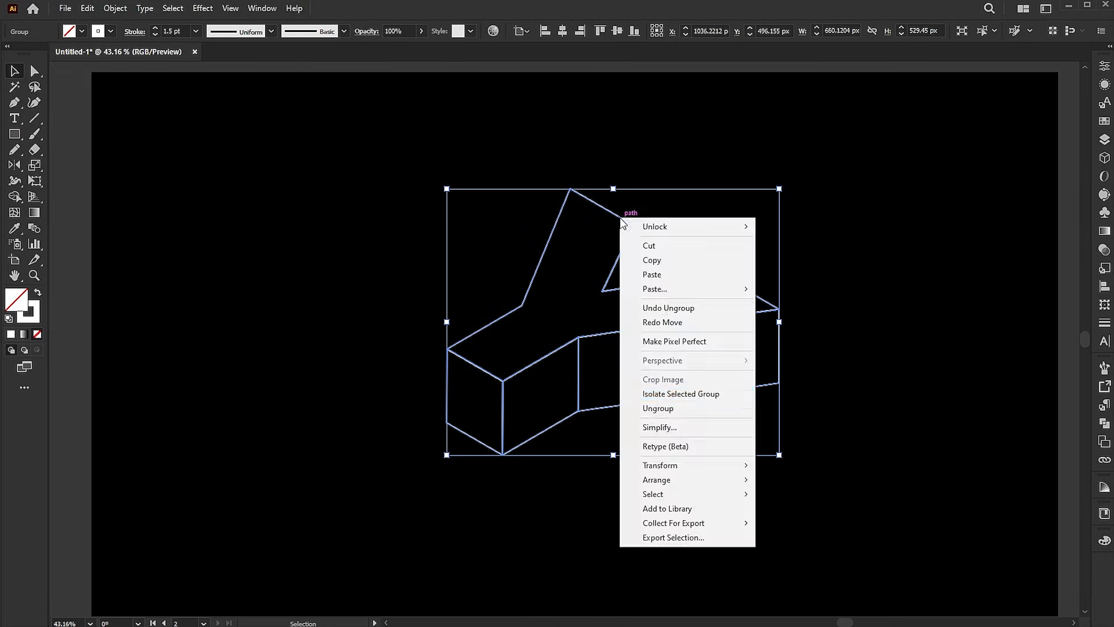
pyautogui.click(662, 409)
pyautogui.click(685, 216)
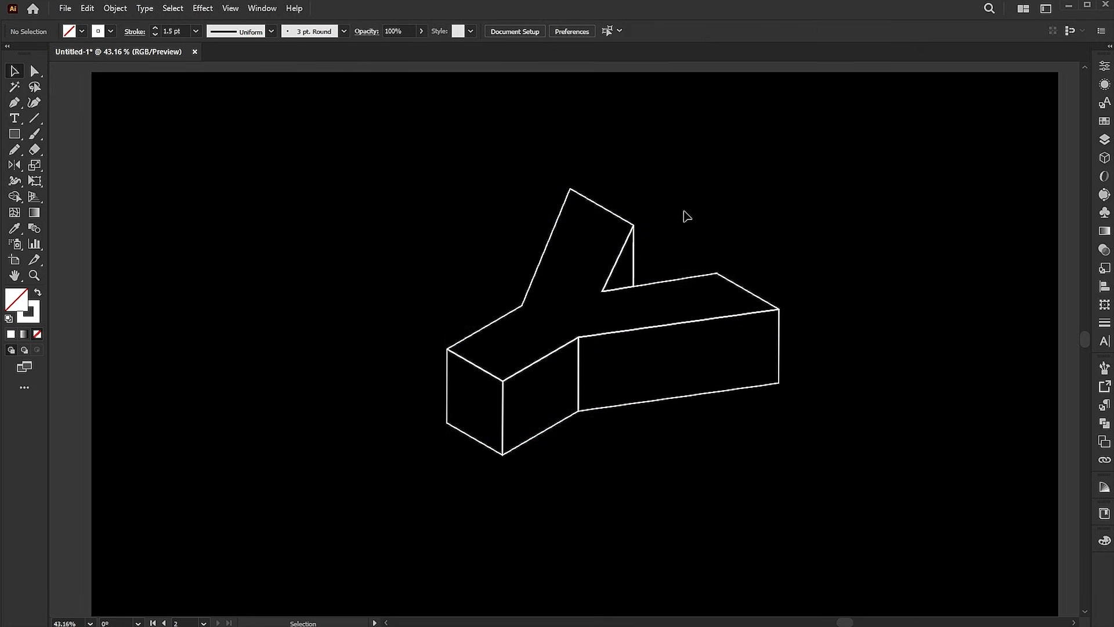
# Step: Duplicate the Y's top face about 73 px straight down, halfway along the extrusion depth
pyautogui.click(625, 224)
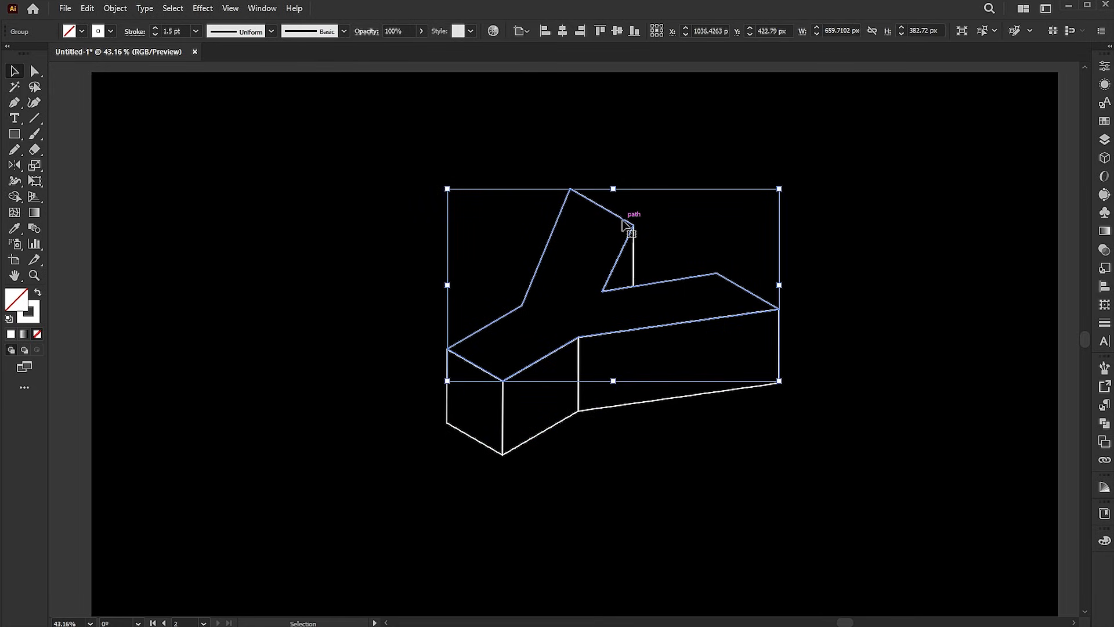
pyautogui.moveTo(732, 281); pyautogui.dragTo(736, 319)
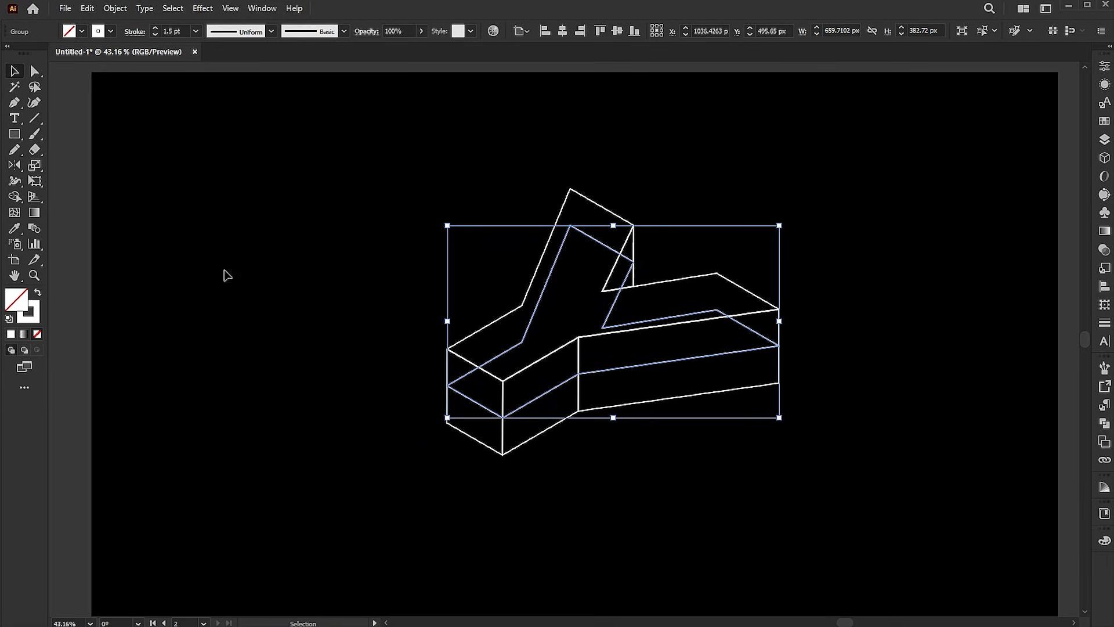
# Step: Give the duplicated Y face a solid red fill, FF0000, and no stroke
pyautogui.click(37, 293)
pyautogui.doubleClick(16, 299)
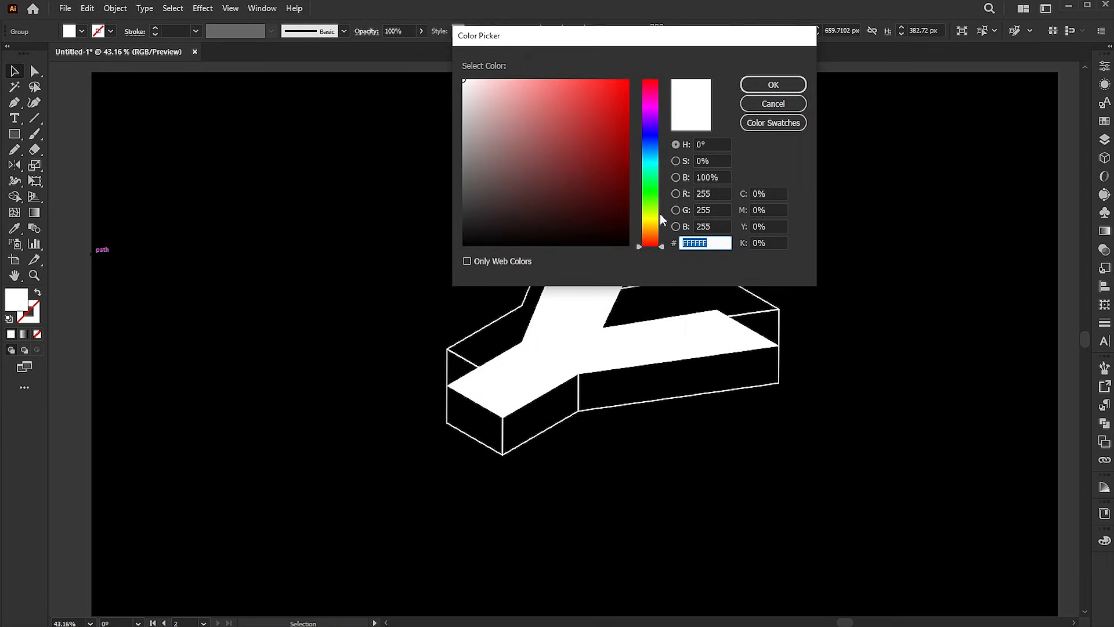
pyautogui.write('FF0000')
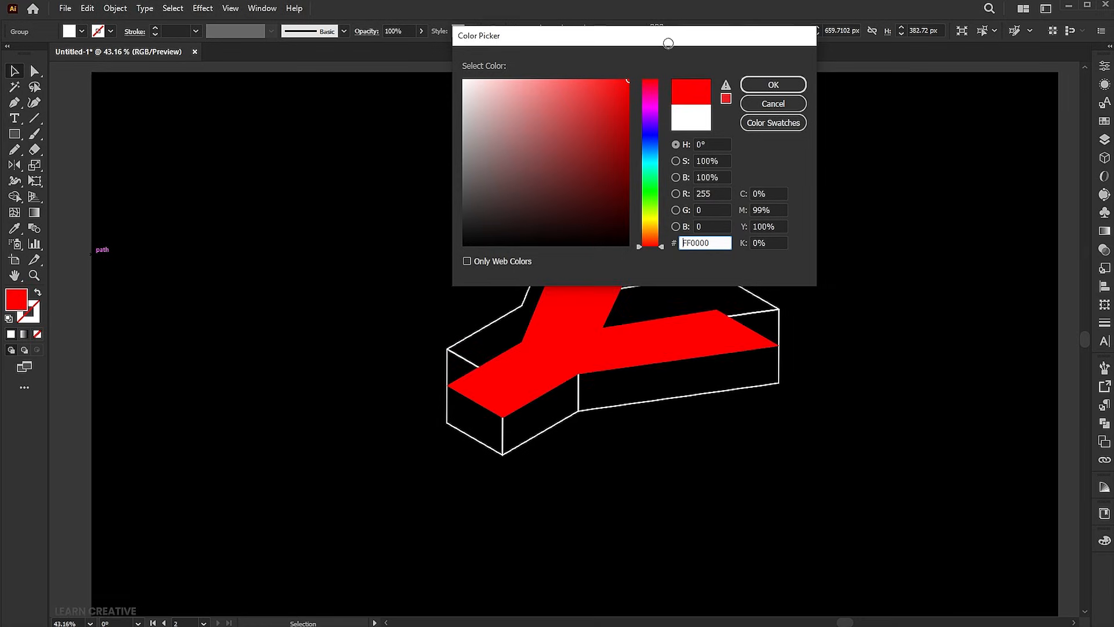
pyautogui.click(773, 86)
# Step: Duplicate the red Y about 44 px straight down and recolor the upper, front one yellow-orange
pyautogui.moveTo(673, 352)
pyautogui.mouseDown()
pyautogui.moveTo(675, 378)
pyautogui.moveTo(672, 347)
pyautogui.mouseUp()
pyautogui.doubleClick(17, 299)
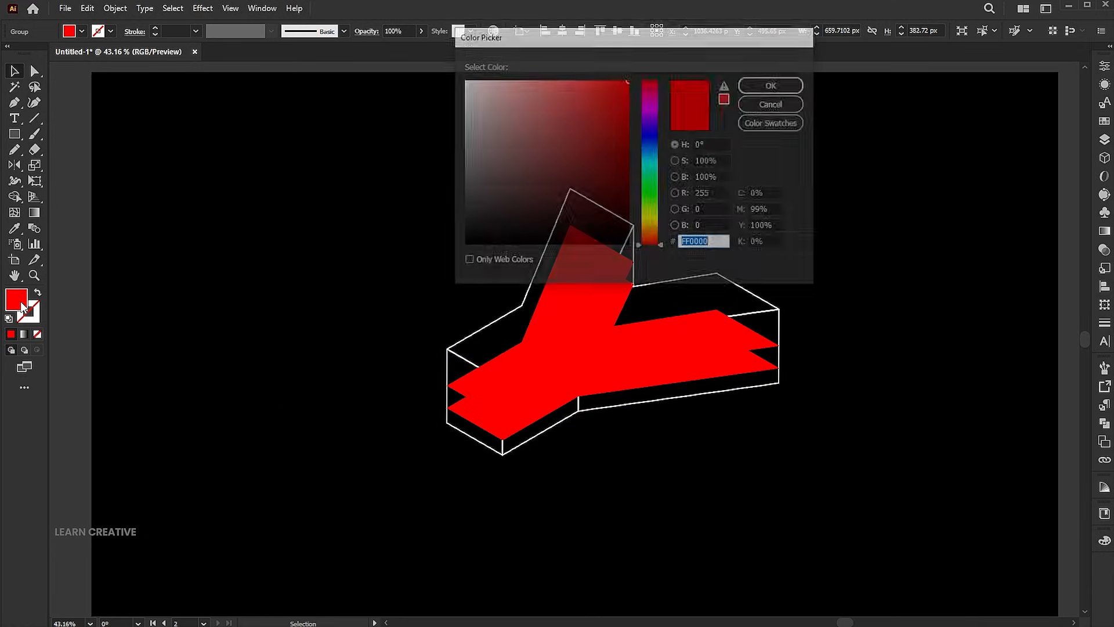
pyautogui.moveTo(660, 246); pyautogui.dragTo(664, 225)
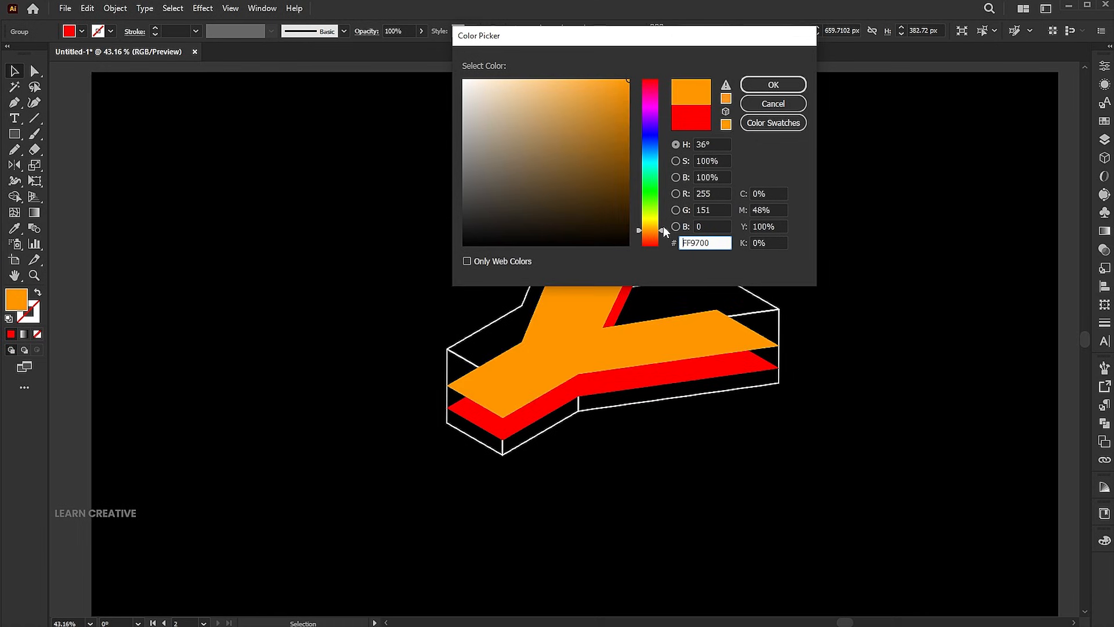
pyautogui.click(789, 87)
pyautogui.click(865, 231)
# Step: Select the yellow-orange and red Y shapes together and make a blend from them
pyautogui.click(702, 351)
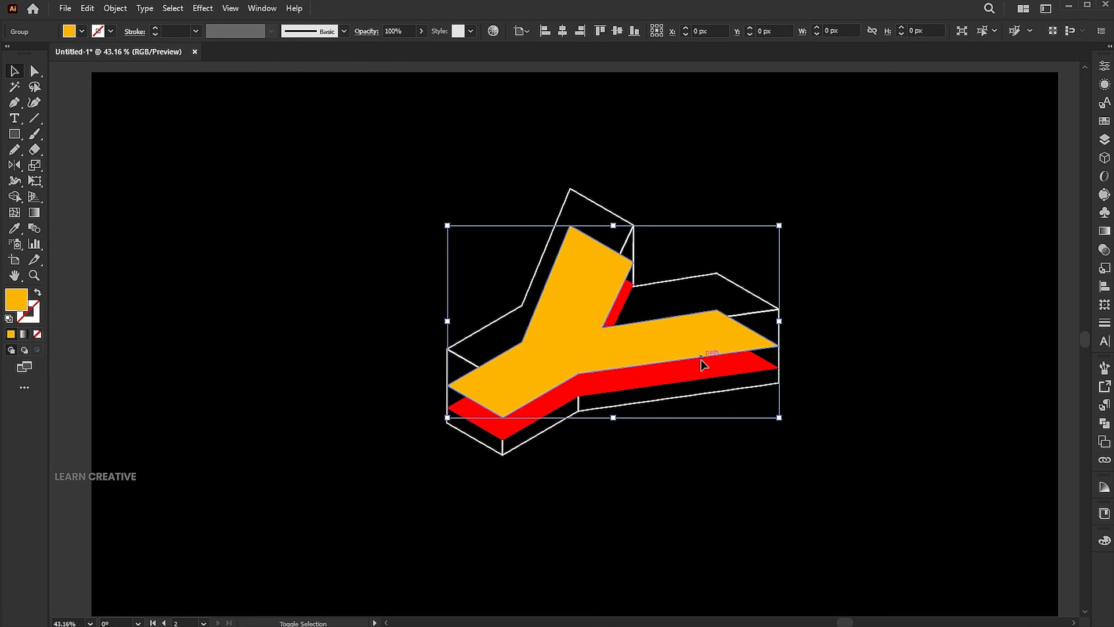
pyautogui.keyDown('shift'); pyautogui.click(699, 364); pyautogui.keyUp('shift')
pyautogui.click(115, 8)
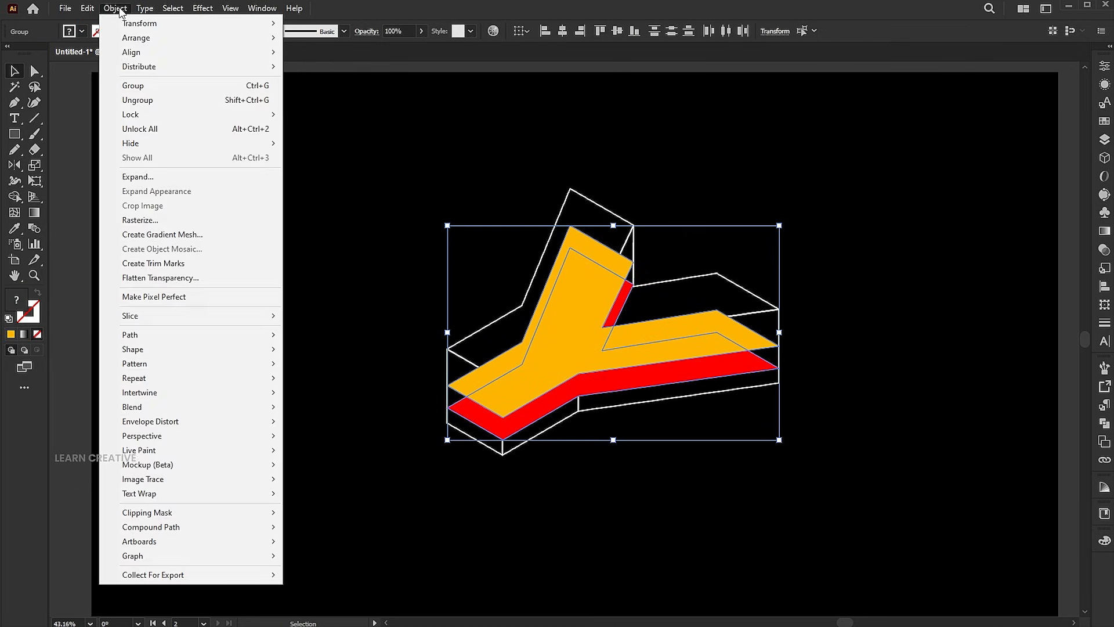
pyautogui.moveTo(134, 407)
pyautogui.click(473, 406)
# Step: Set the blend's spacing to Specified Steps with 300 steps
pyautogui.click(115, 9)
pyautogui.moveTo(133, 406)
pyautogui.click(343, 441)
pyautogui.click(578, 133)
pyautogui.click(568, 152)
pyautogui.click(569, 133)
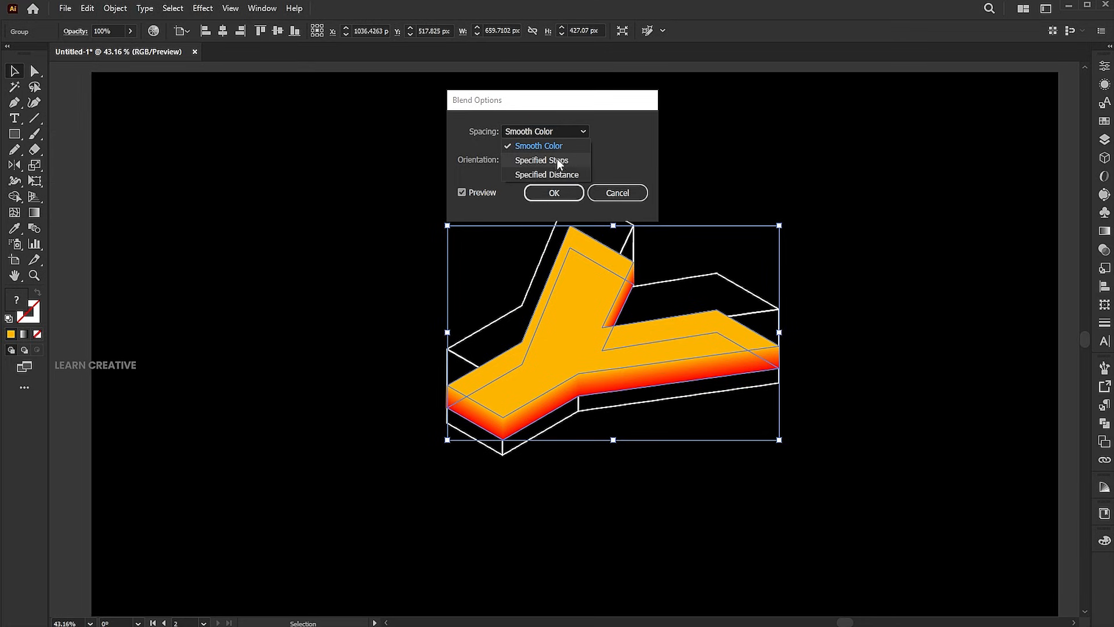
pyautogui.click(560, 161)
pyautogui.write('200')
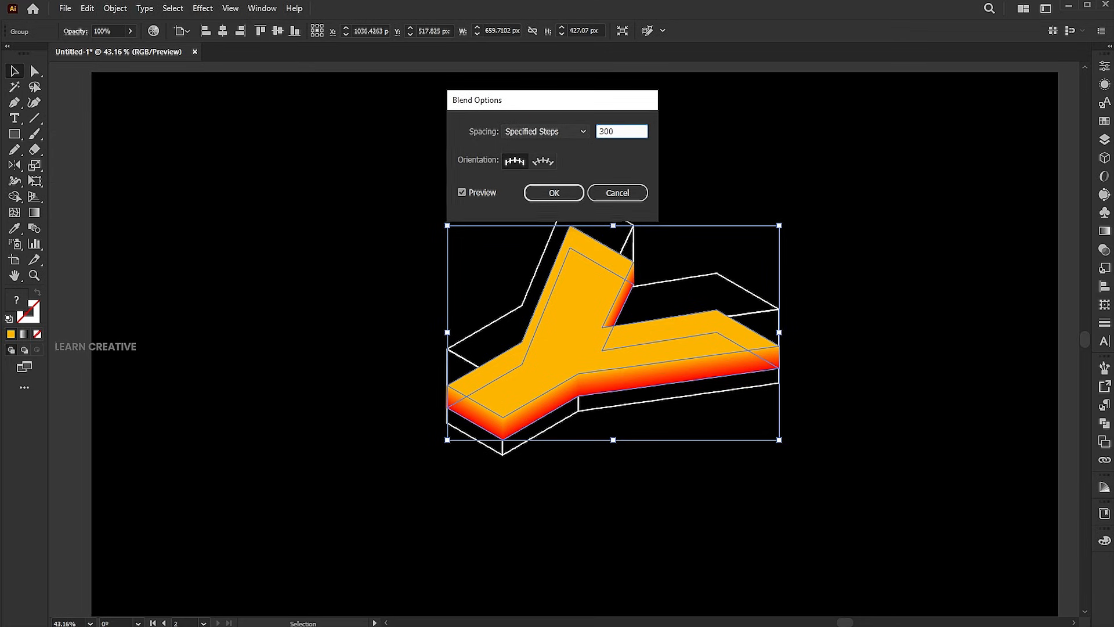
pyautogui.press('Return')
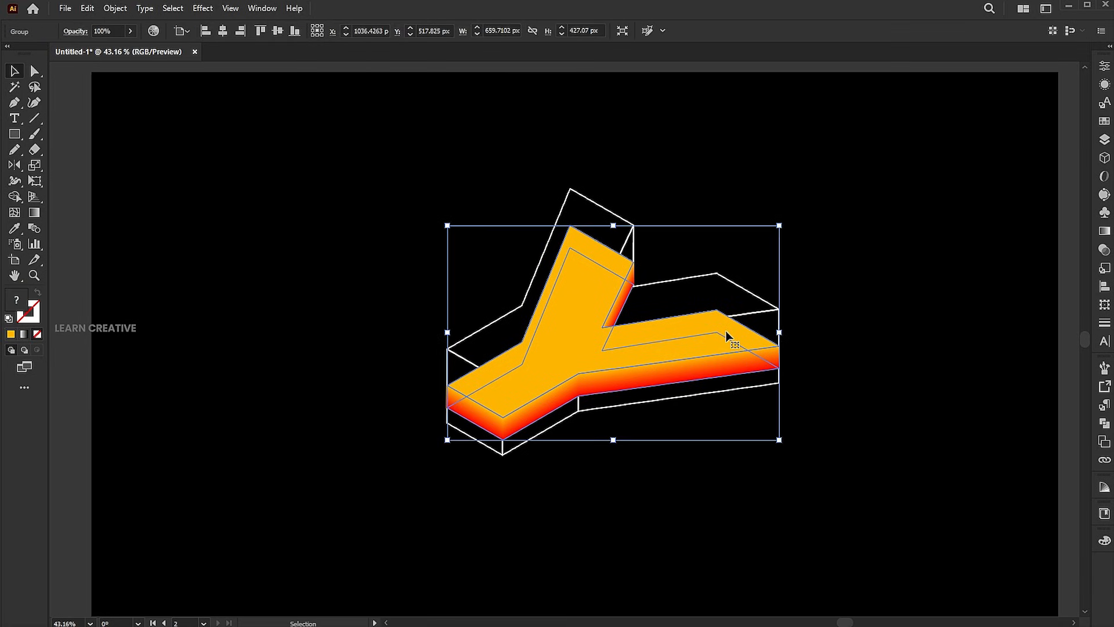
# Step: Select all the white line art without the blend and bring it to the front
pyautogui.moveTo(874, 156); pyautogui.dragTo(411, 528)
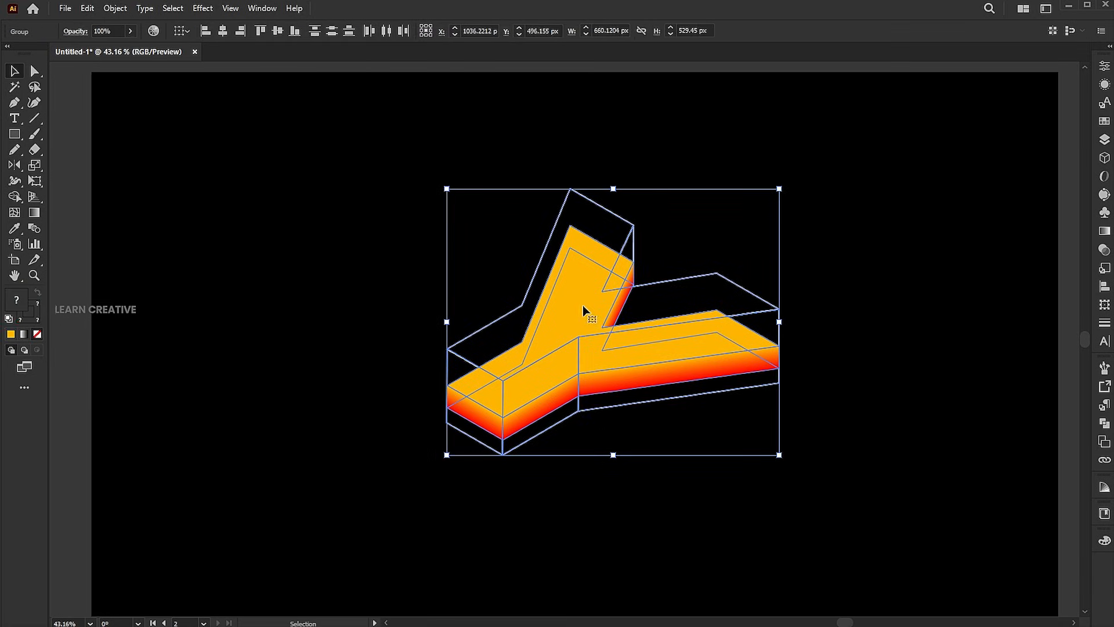
pyautogui.click(580, 281)
pyautogui.rightClick(657, 284)
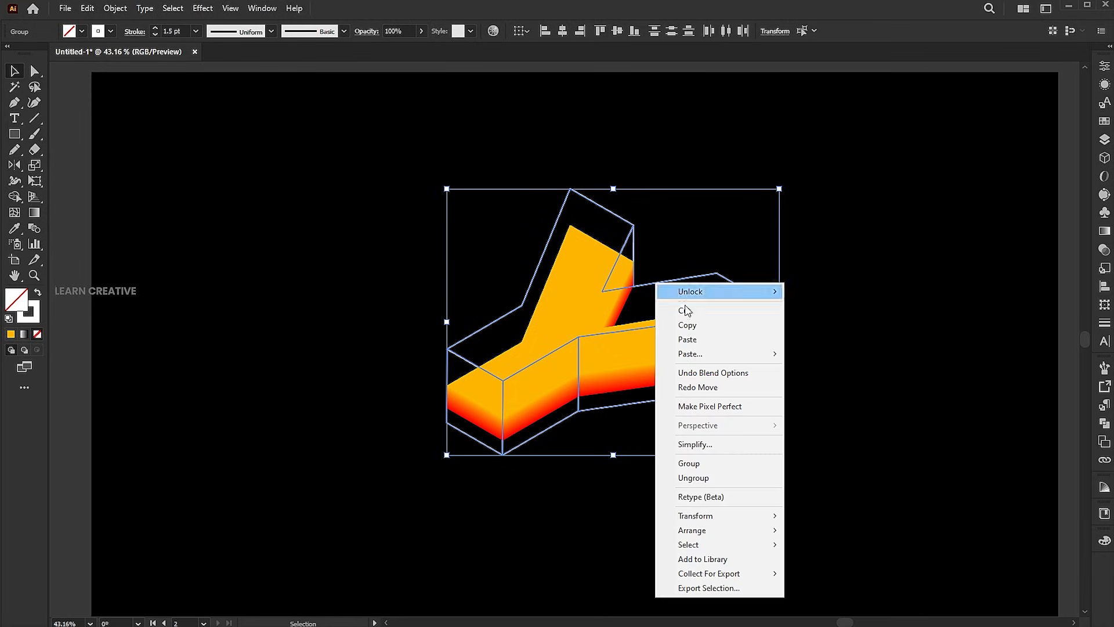
pyautogui.moveTo(697, 530)
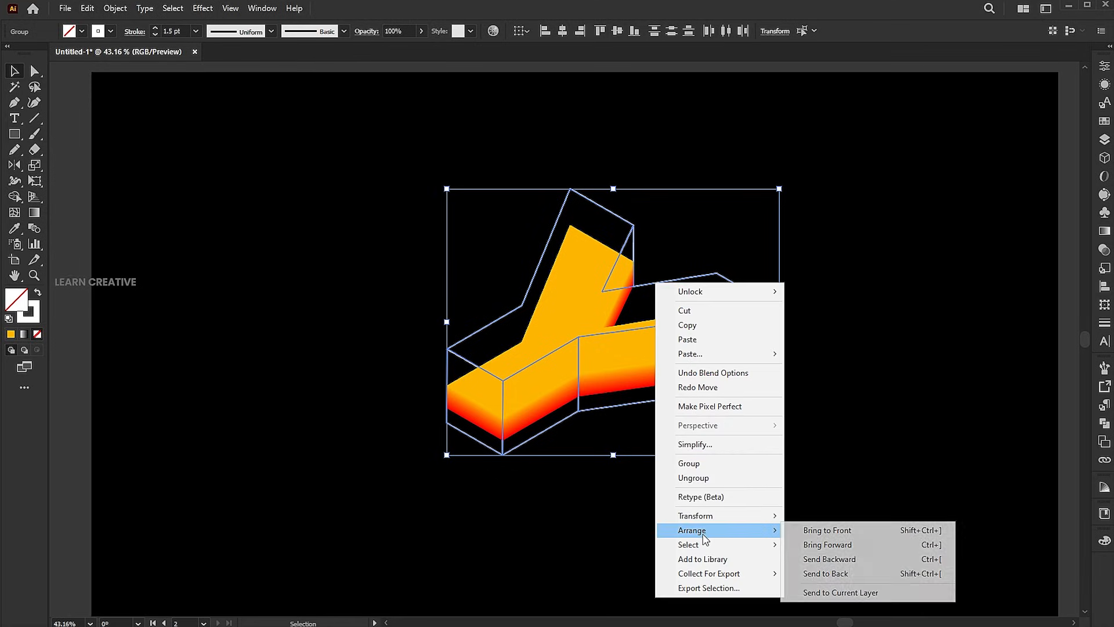
pyautogui.click(813, 530)
pyautogui.click(834, 241)
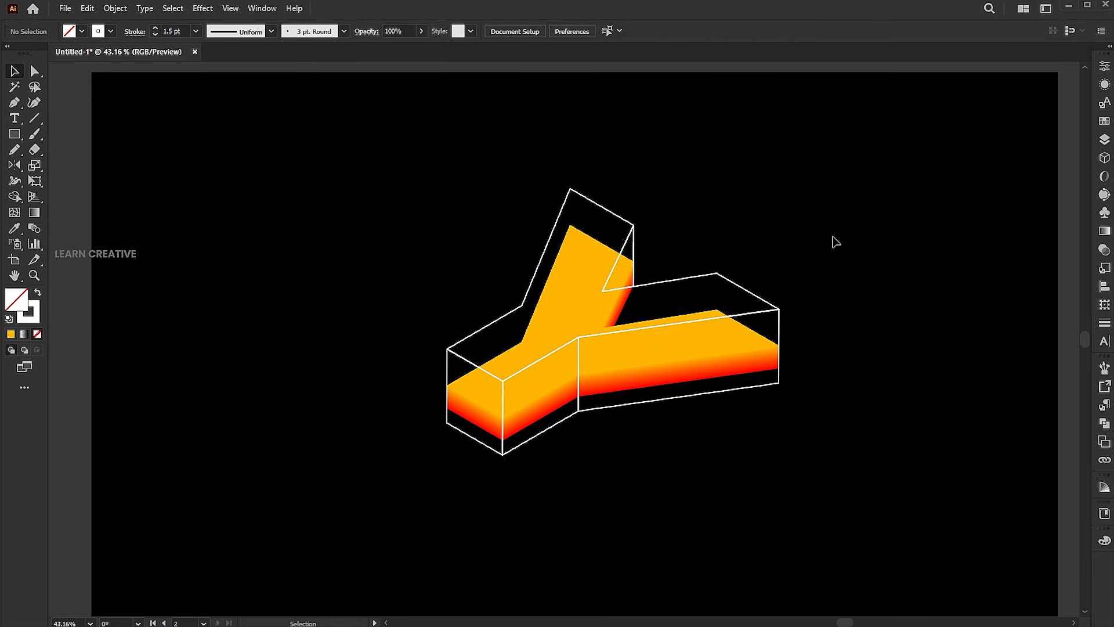
# Step: Move only the yellow-orange shape inside the blend about 25 px straight up
pyautogui.click(34, 69)
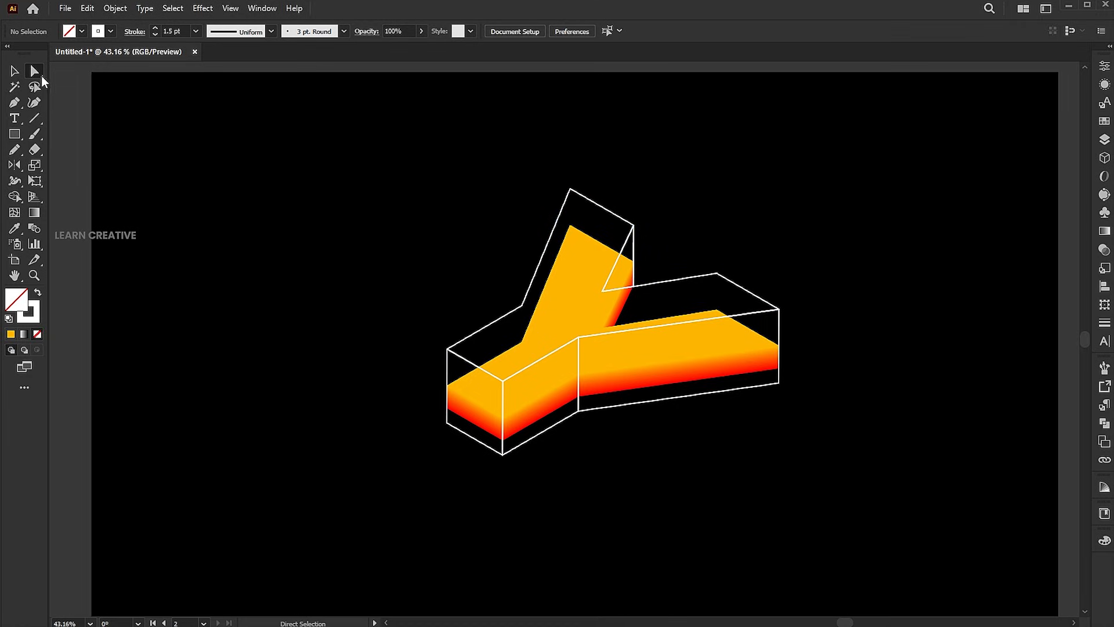
pyautogui.moveTo(681, 354); pyautogui.dragTo(648, 326)
pyautogui.click(882, 251)
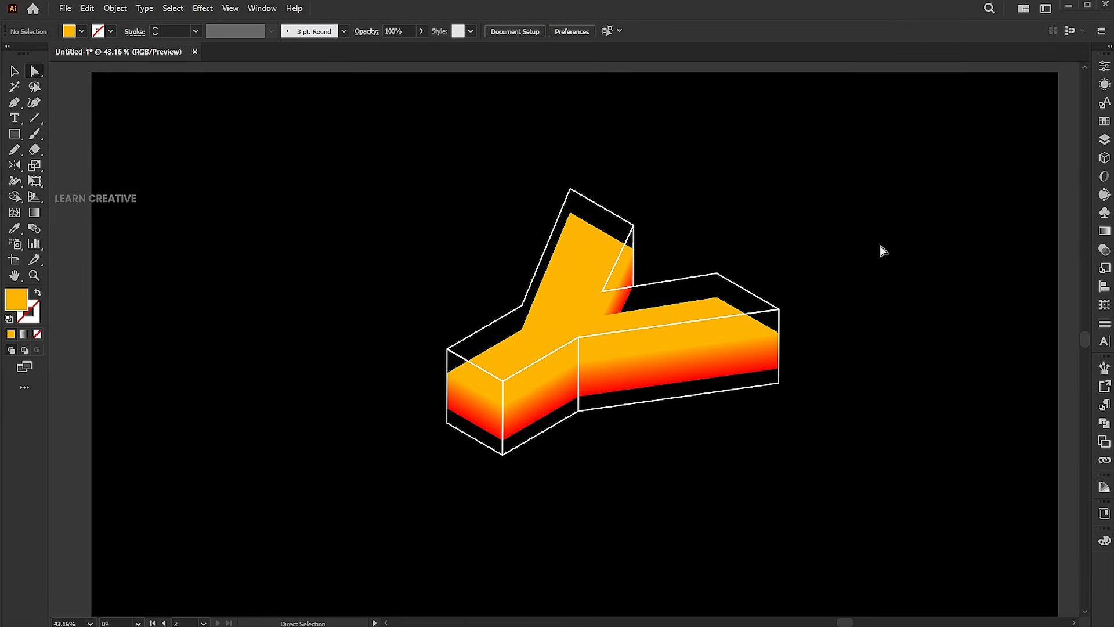
# Step: Duplicate the white outline of the Y's top face about 59 px straight down
pyautogui.press('v')
pyautogui.moveTo(787, 256); pyautogui.dragTo(743, 296)
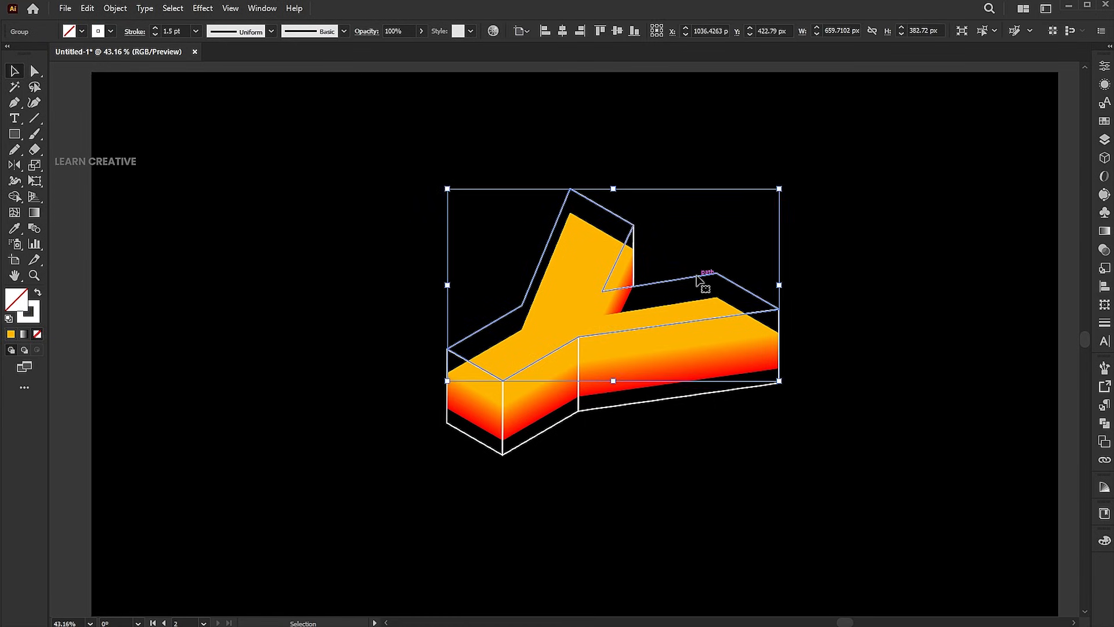
pyautogui.moveTo(698, 281); pyautogui.dragTo(699, 308)
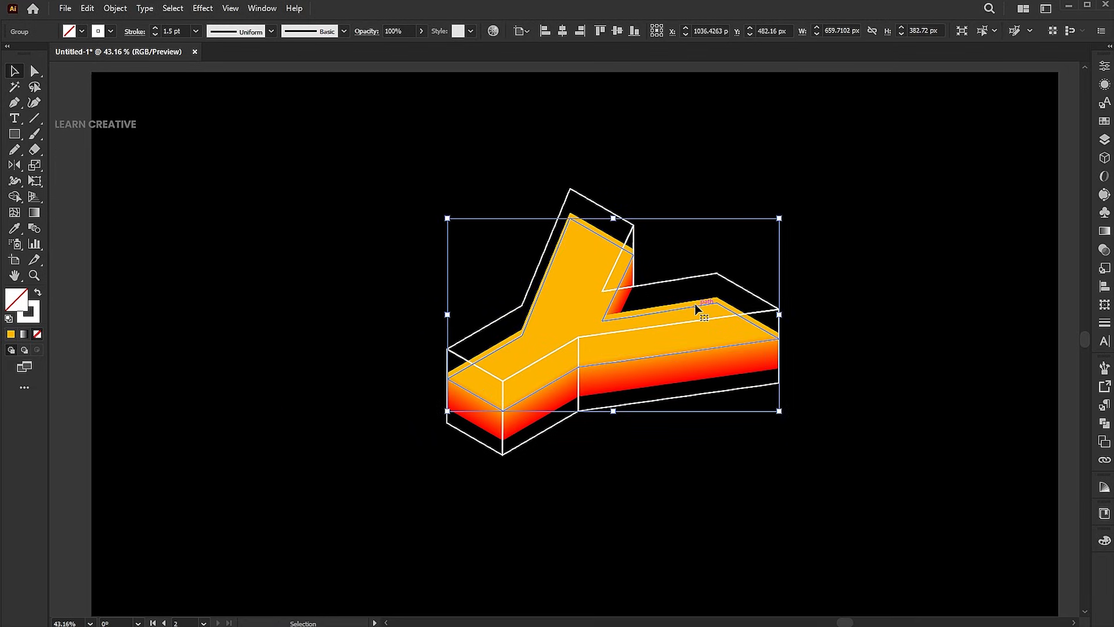
# Step: Give the duplicated outline a 0.75 pt dashed stroke with 12 pt dashes
pyautogui.click(194, 32)
pyautogui.click(204, 71)
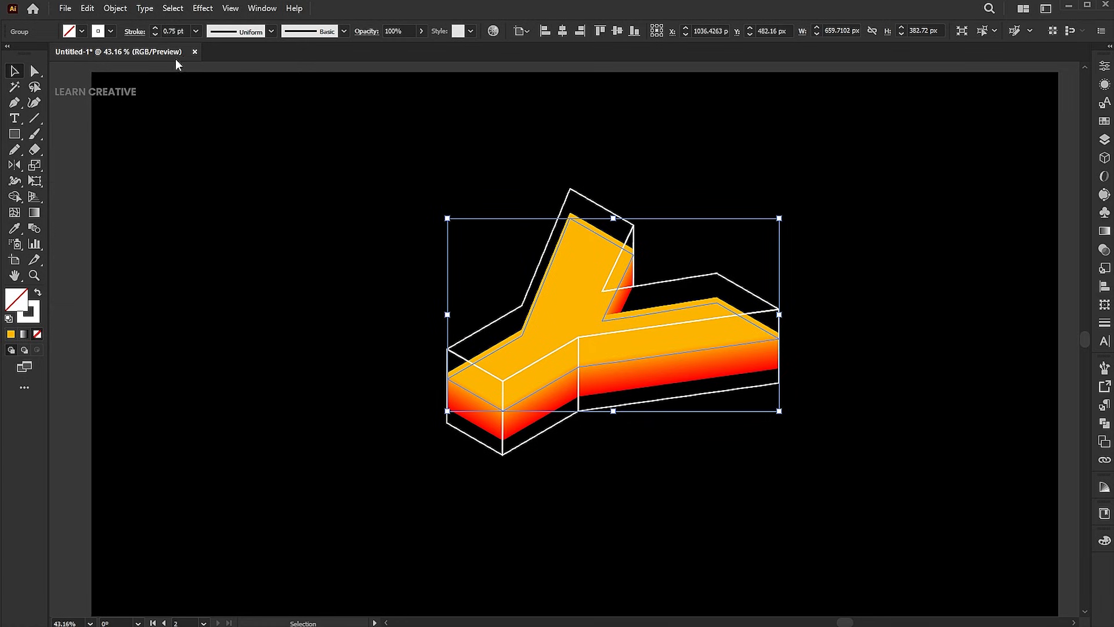
pyautogui.click(134, 32)
pyautogui.click(23, 123)
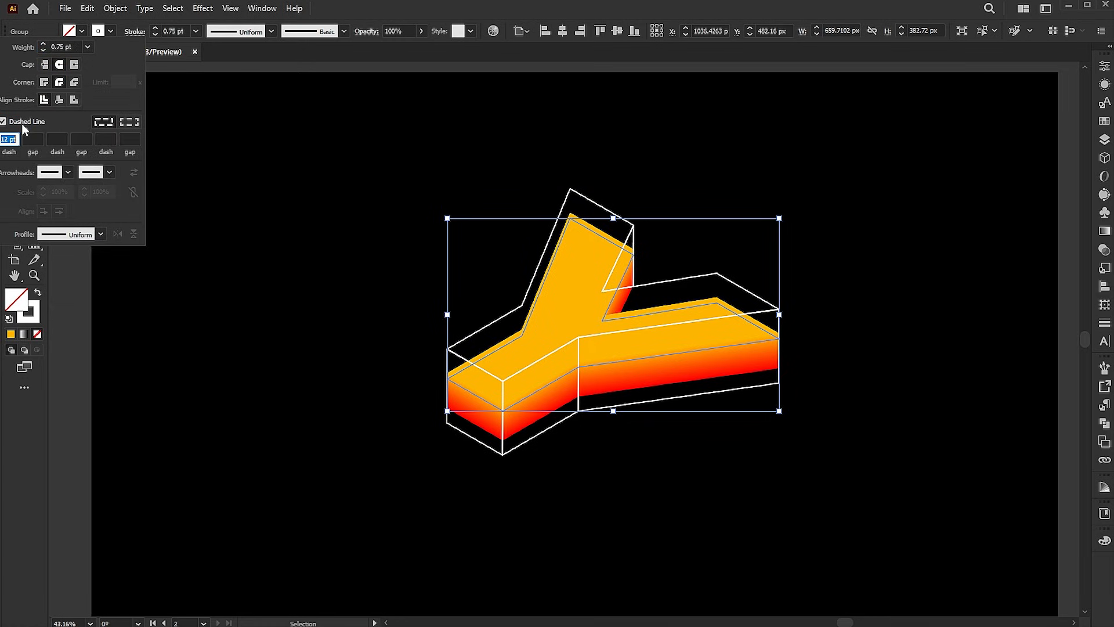
pyautogui.click(870, 270)
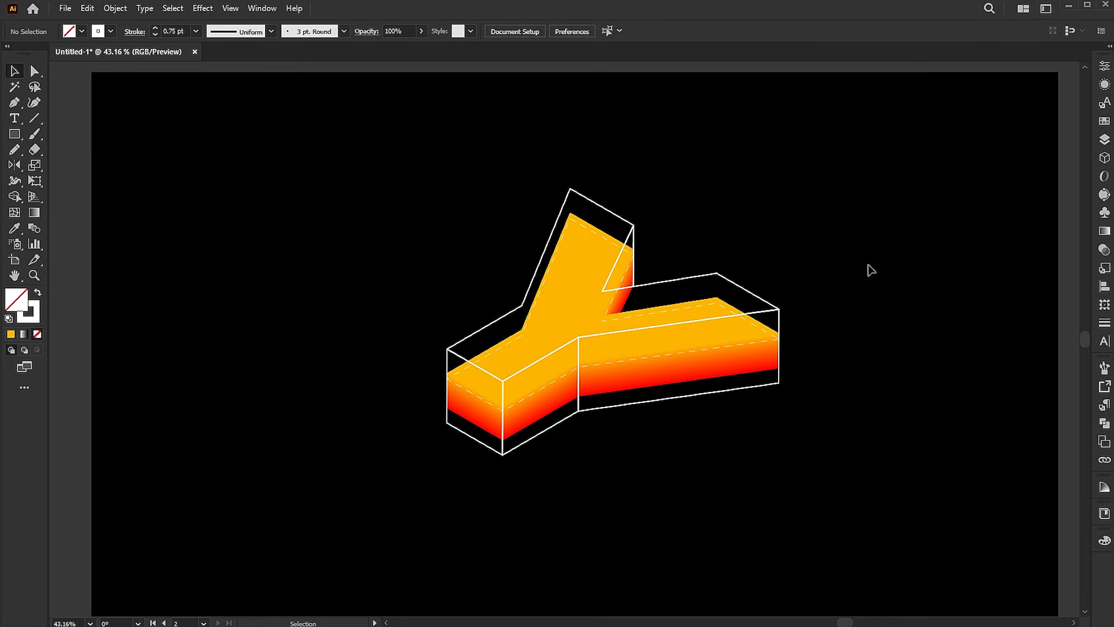
# Step: Move the complete Y artwork to the artboard's left half and place a duplicate level with it in the right half
pyautogui.moveTo(803, 172); pyautogui.dragTo(443, 463)
pyautogui.moveTo(679, 366); pyautogui.dragTo(421, 366)
pyautogui.click(689, 470)
pyautogui.click(281, 403)
pyautogui.moveTo(281, 403); pyautogui.dragTo(744, 404)
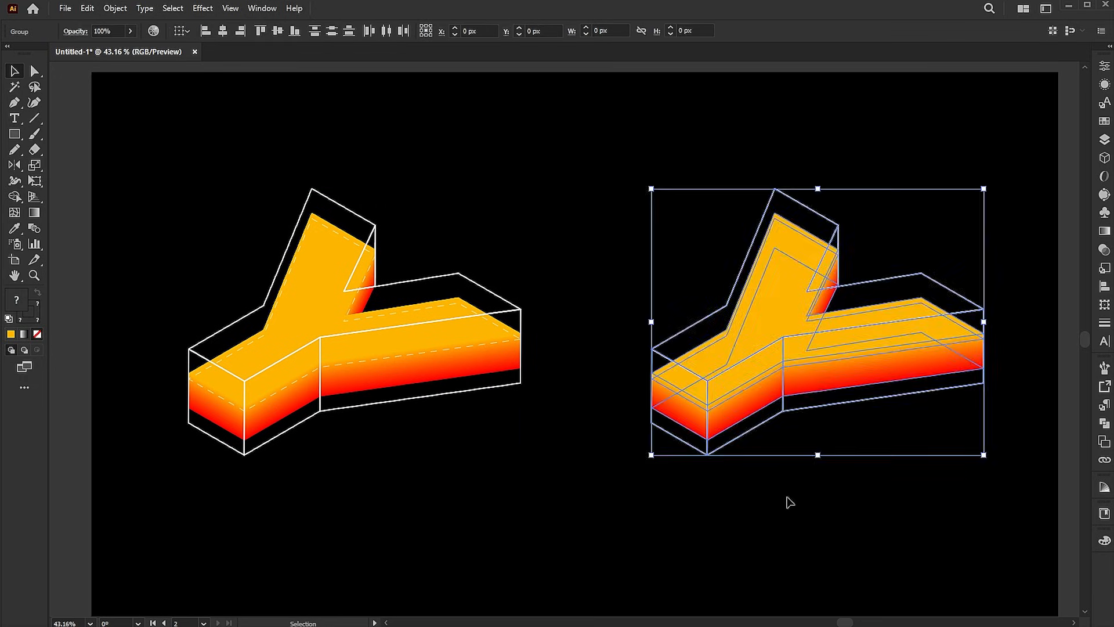
pyautogui.click(788, 503)
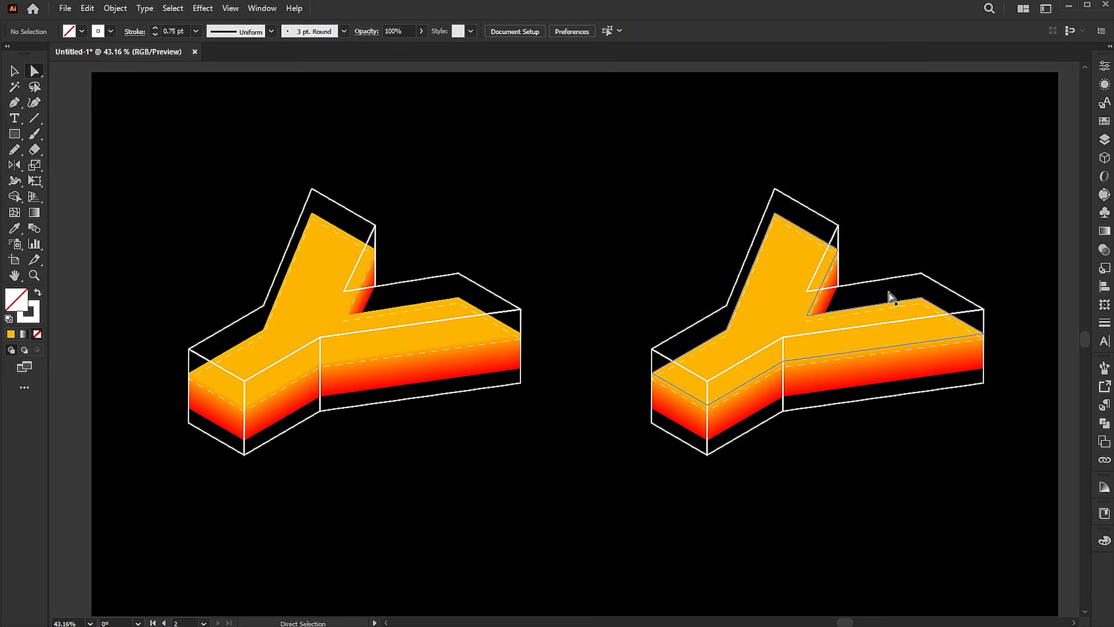
# Step: Recolor the upper yellow-orange blend shape of the right-hand Y black by sampling the background
pyautogui.click(795, 294)
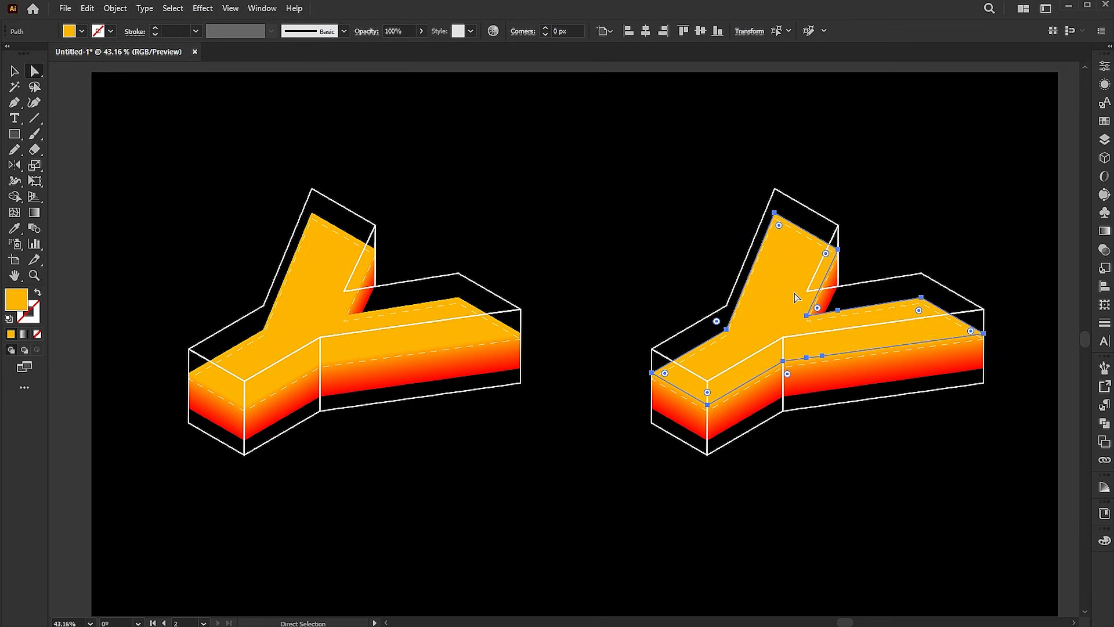
pyautogui.click(22, 229)
pyautogui.click(626, 200)
pyautogui.press('v')
pyautogui.click(929, 188)
# Step: Raise the right-hand Y's black blend shape close to its top face and move its dashed outline up about 10 px
pyautogui.click(36, 72)
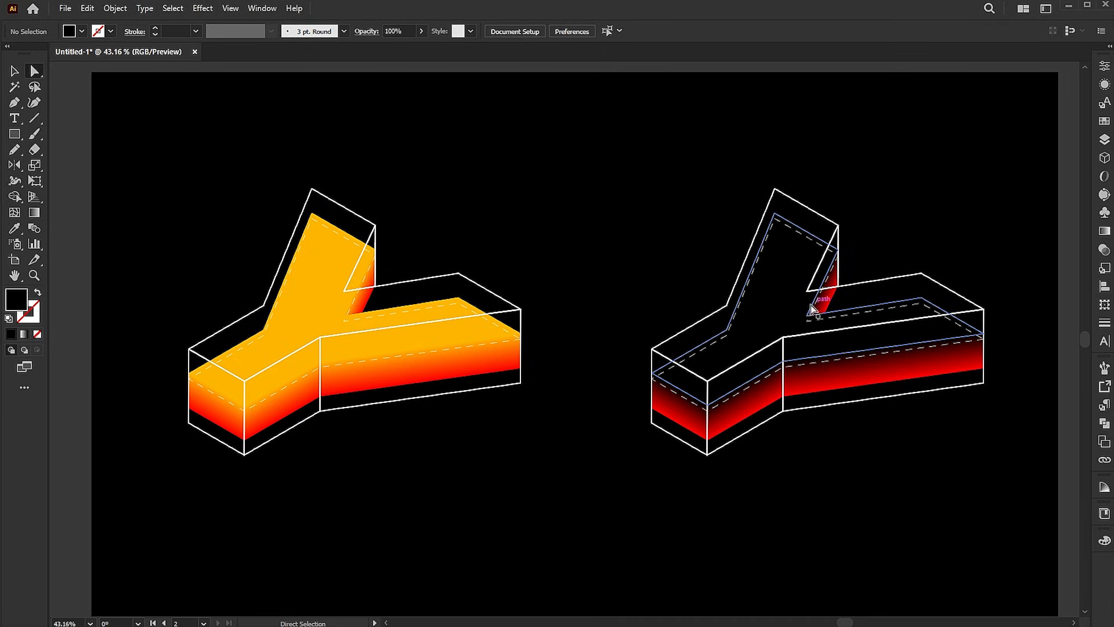
pyautogui.moveTo(782, 309); pyautogui.dragTo(784, 301)
pyautogui.press('v')
pyautogui.click(935, 205)
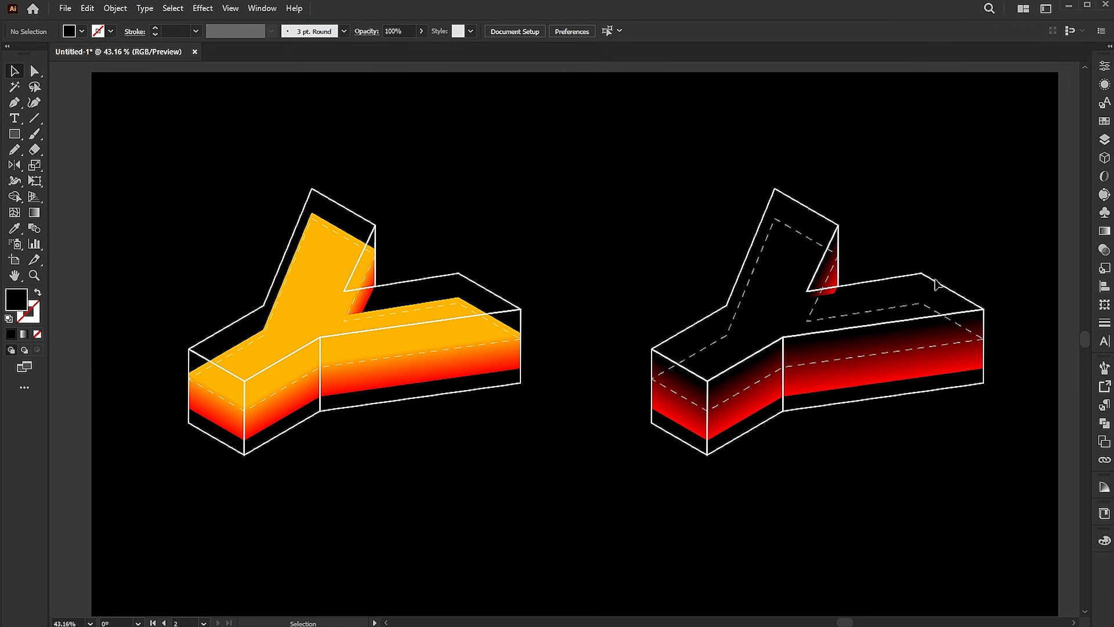
pyautogui.moveTo(933, 350); pyautogui.dragTo(930, 345)
pyautogui.click(941, 179)
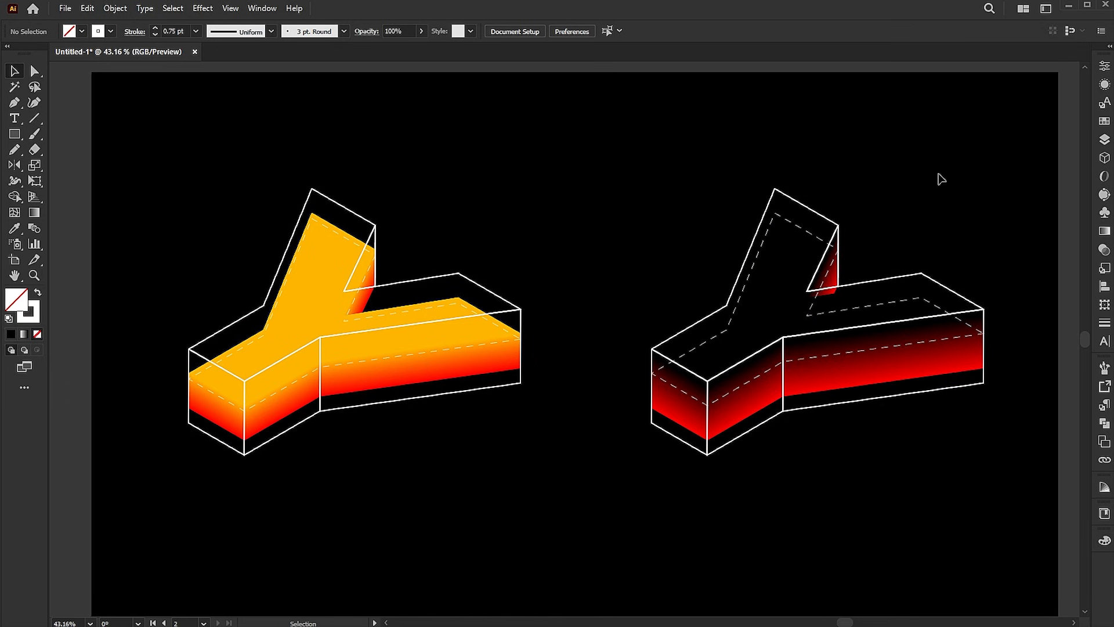